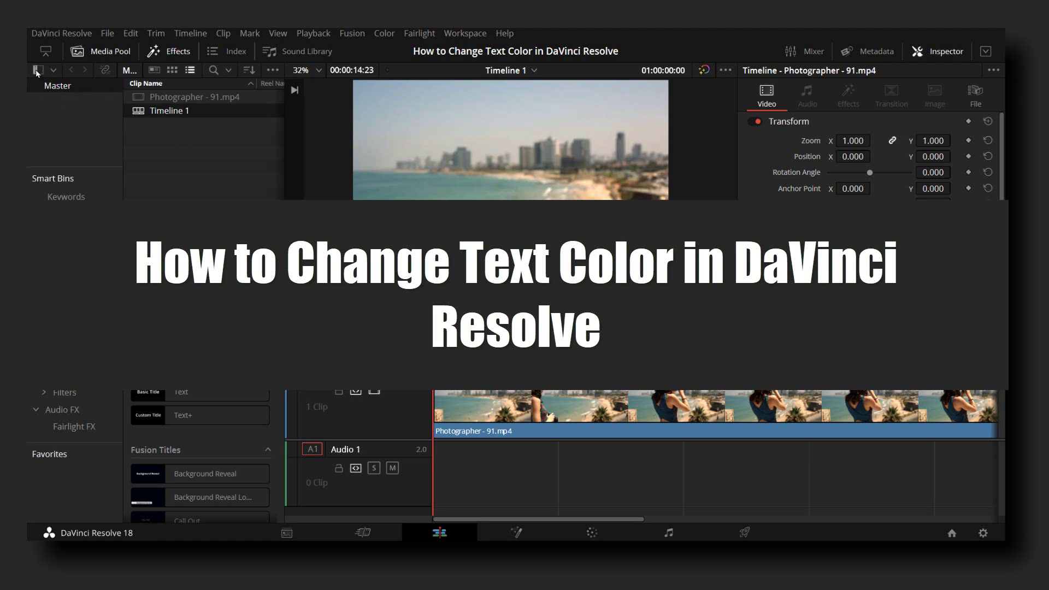
Hide the Effects library so Timeline 1 with the beach clip spans the full width.
click(46, 55)
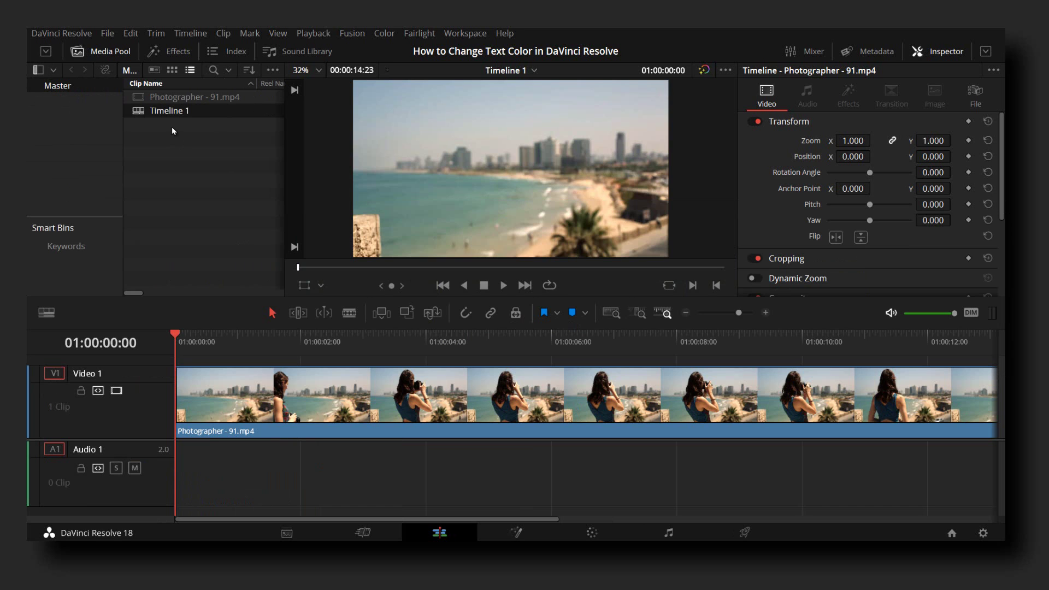
key(super+d)
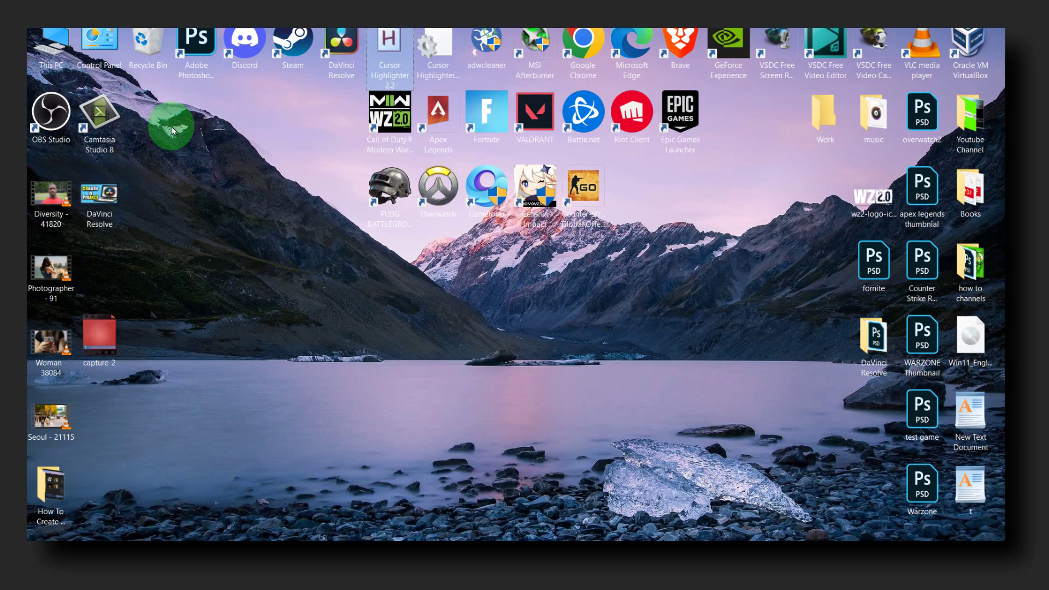
key(super+d)
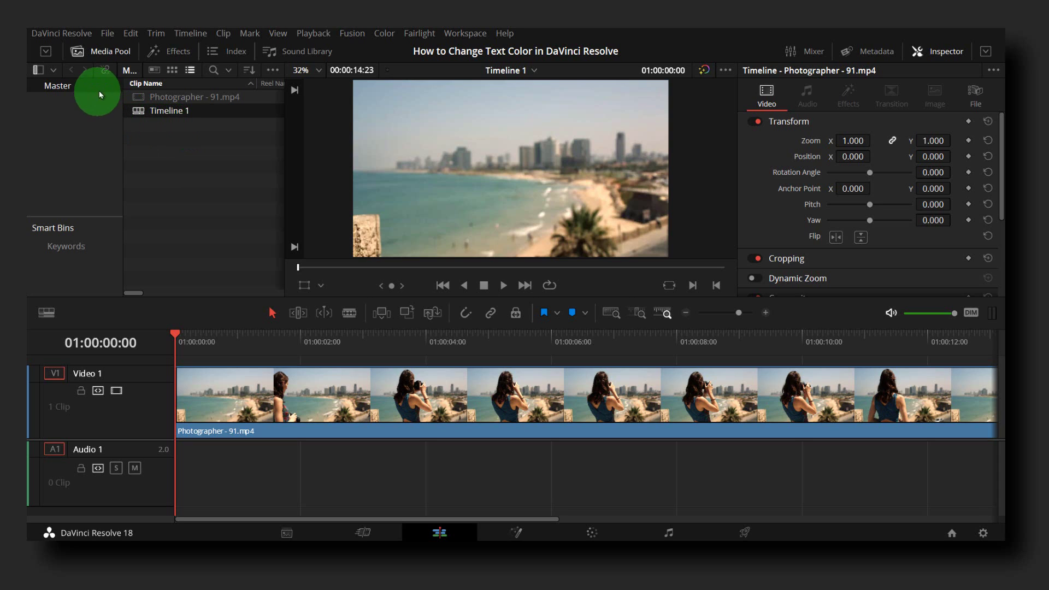
Place a Text+ title on the track above the beach clip, starting at 01:00:00:00.
click(162, 55)
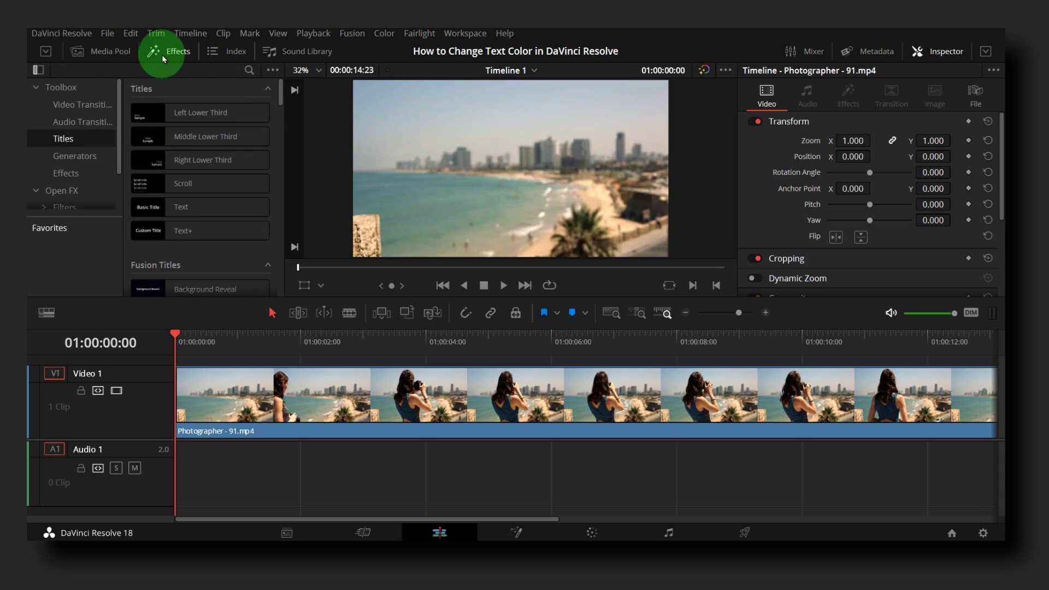
click(207, 208)
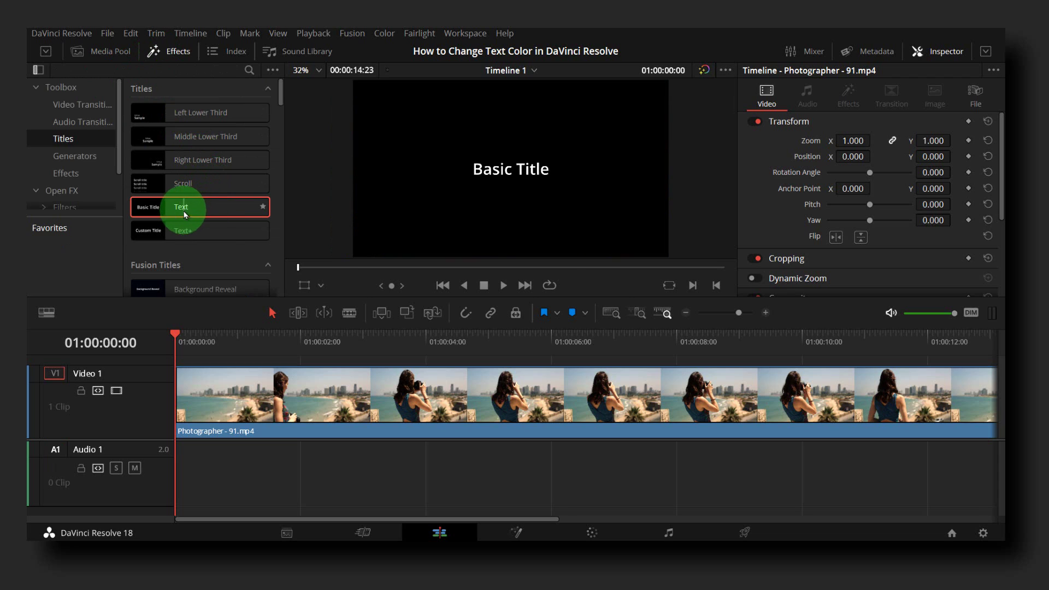
drag(186, 210, 242, 363)
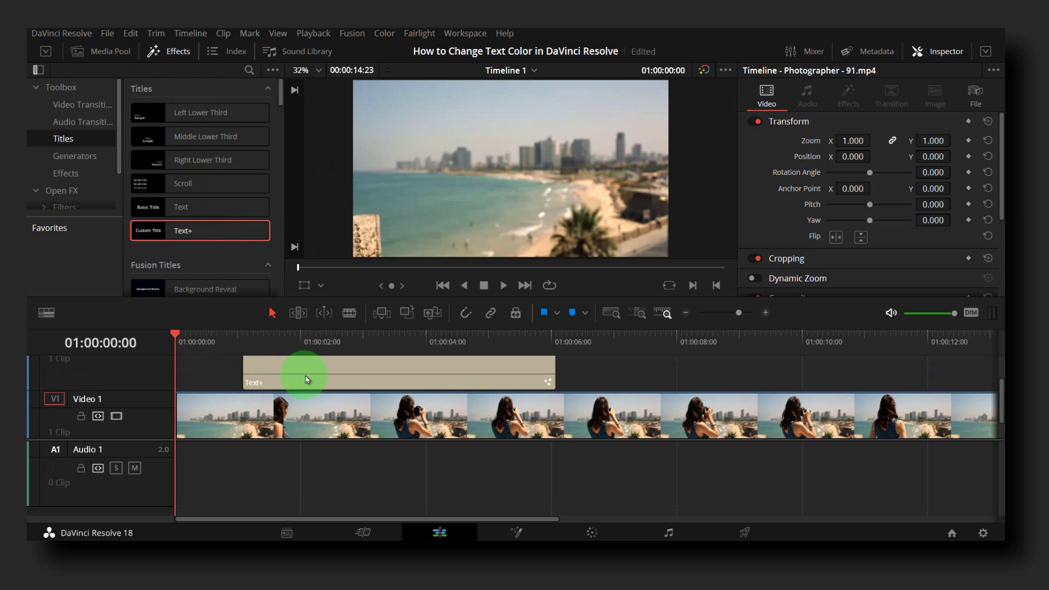
drag(310, 375, 329, 335)
click(938, 52)
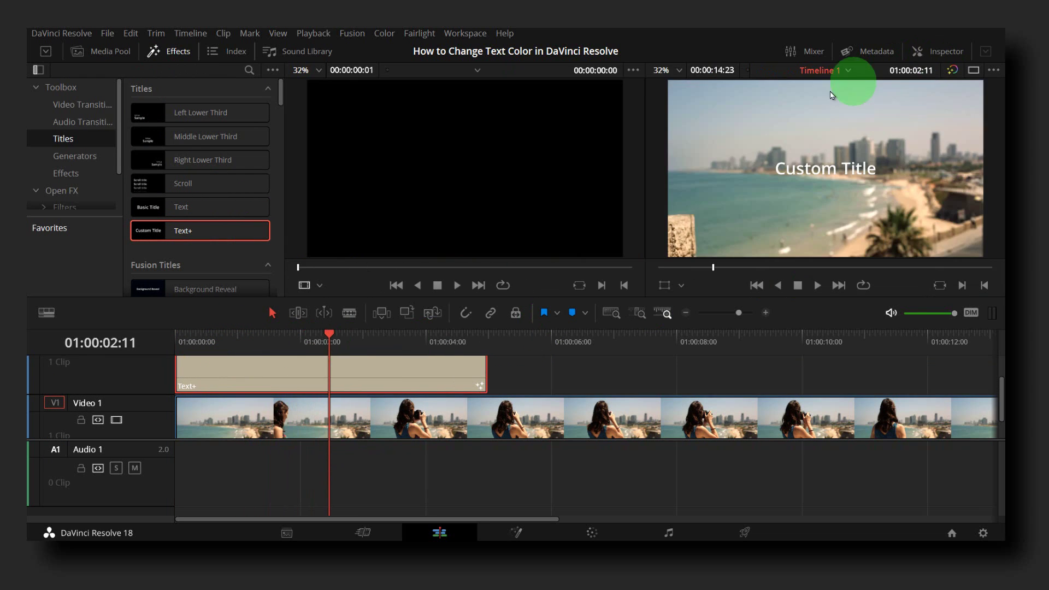
Reopen the Inspector and select the Text+ clip to show its Custom Title text settings.
click(932, 55)
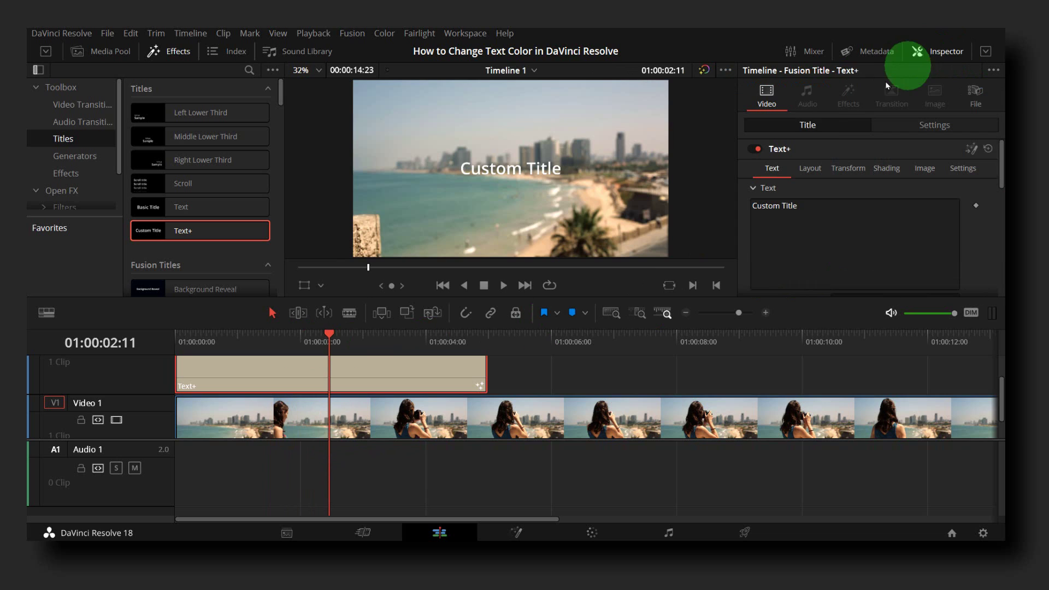
click(425, 414)
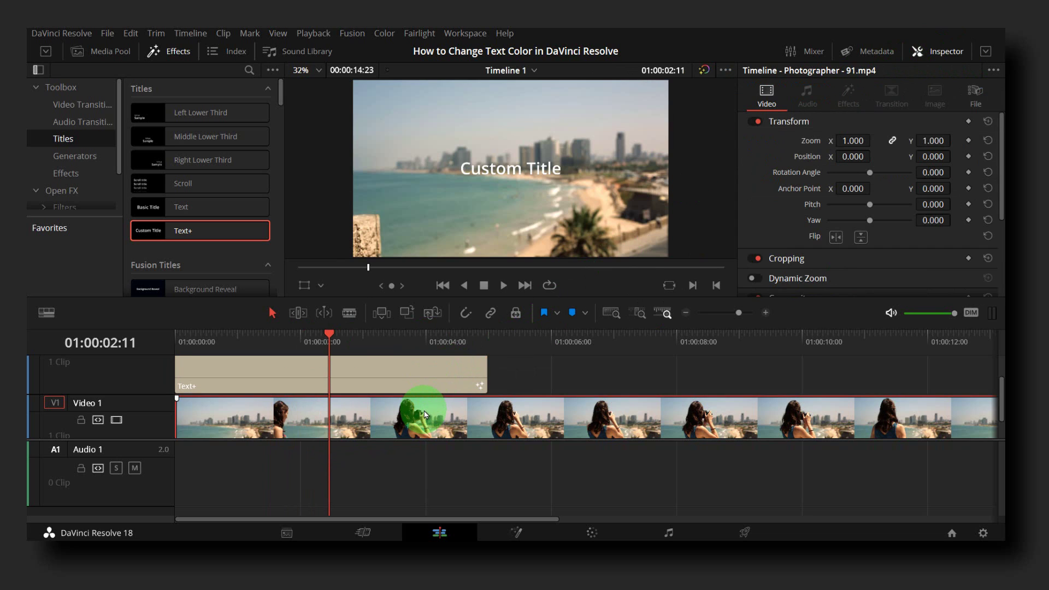
click(431, 384)
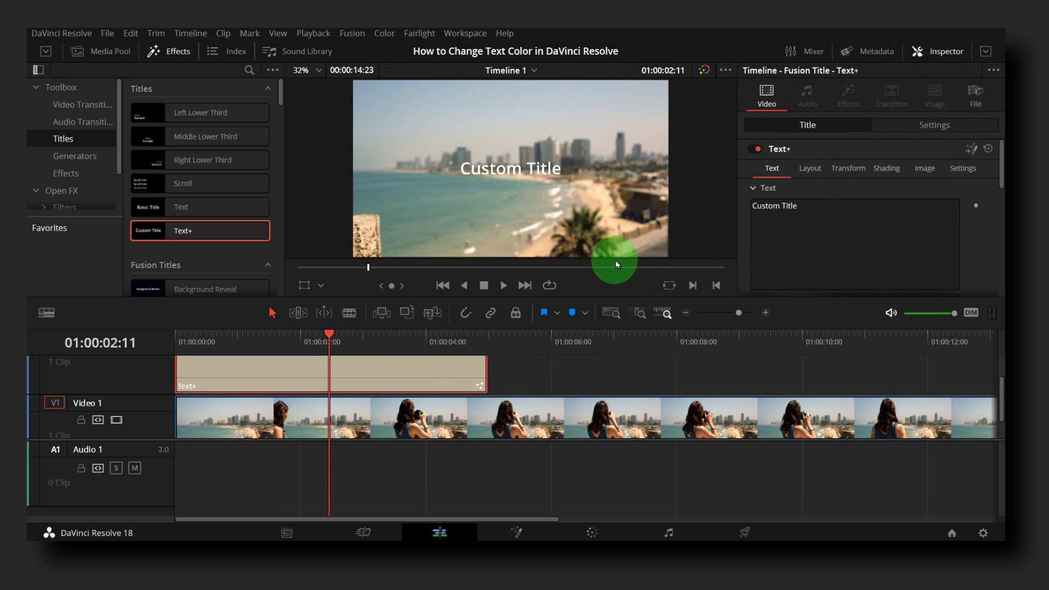
click(556, 417)
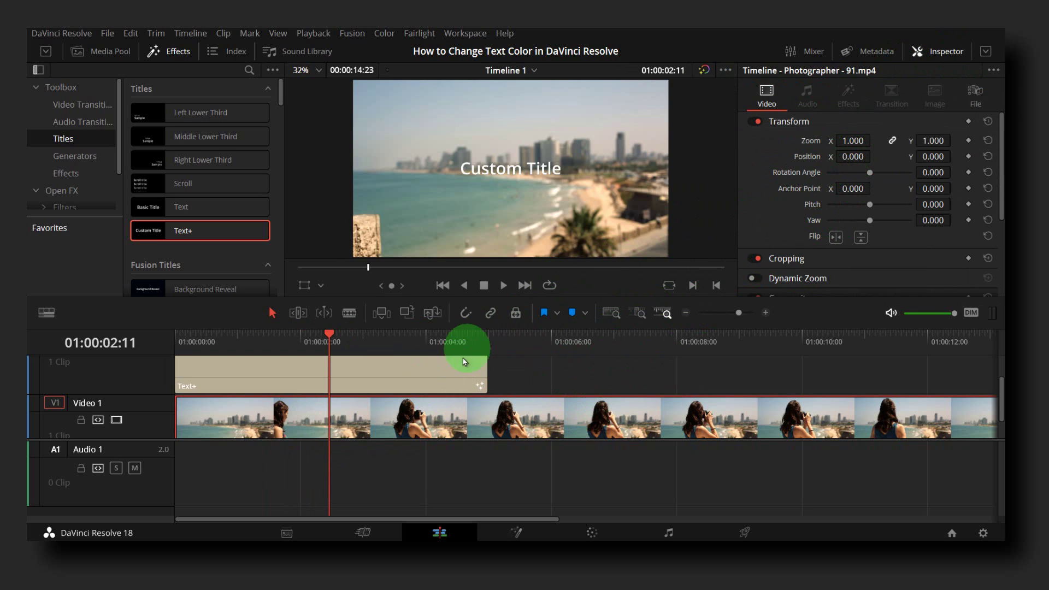
click(455, 373)
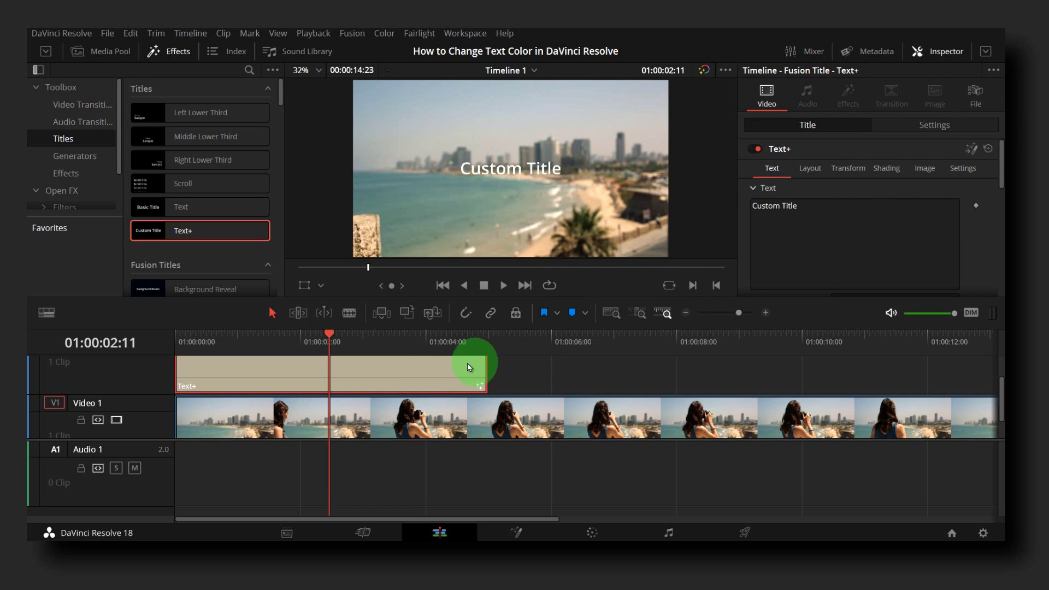
Make the title text red (#ff0004) and raise its size from 0.09 to 0.252.
scroll(813, 181, down, 3)
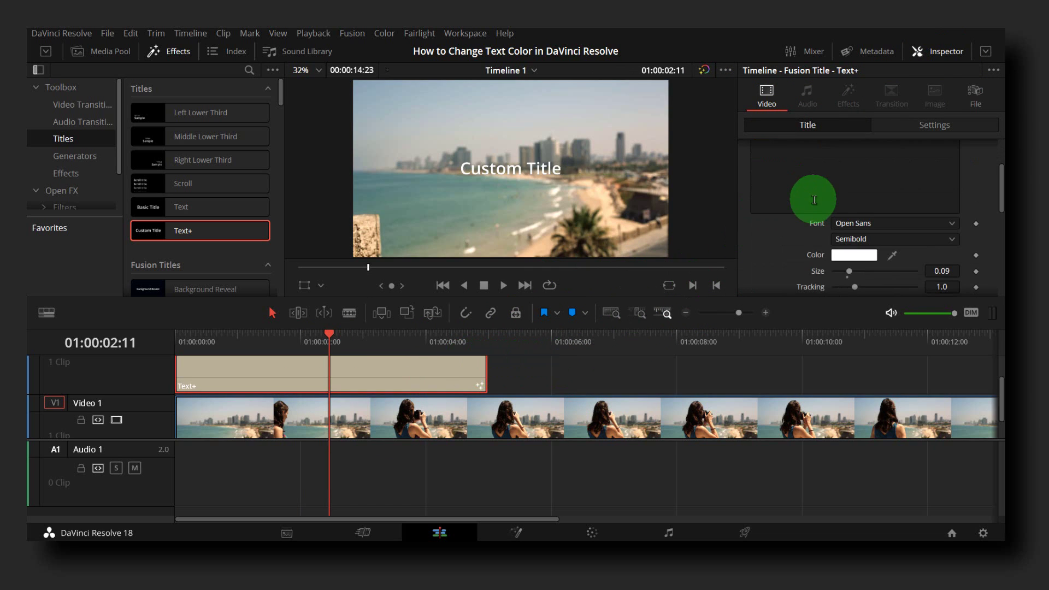
click(853, 255)
drag(535, 218, 509, 195)
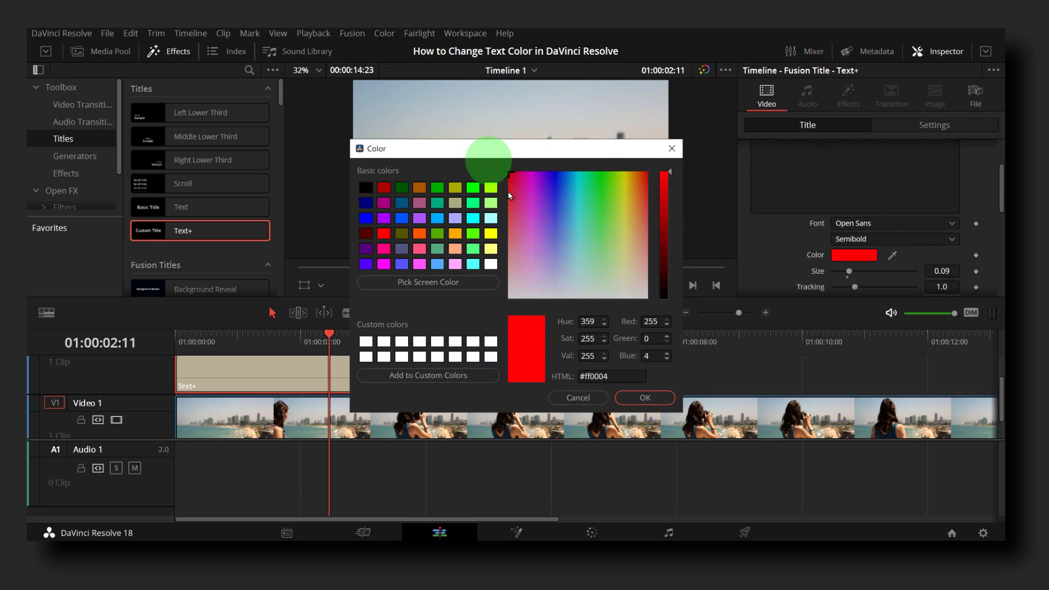
click(643, 397)
drag(848, 271, 873, 273)
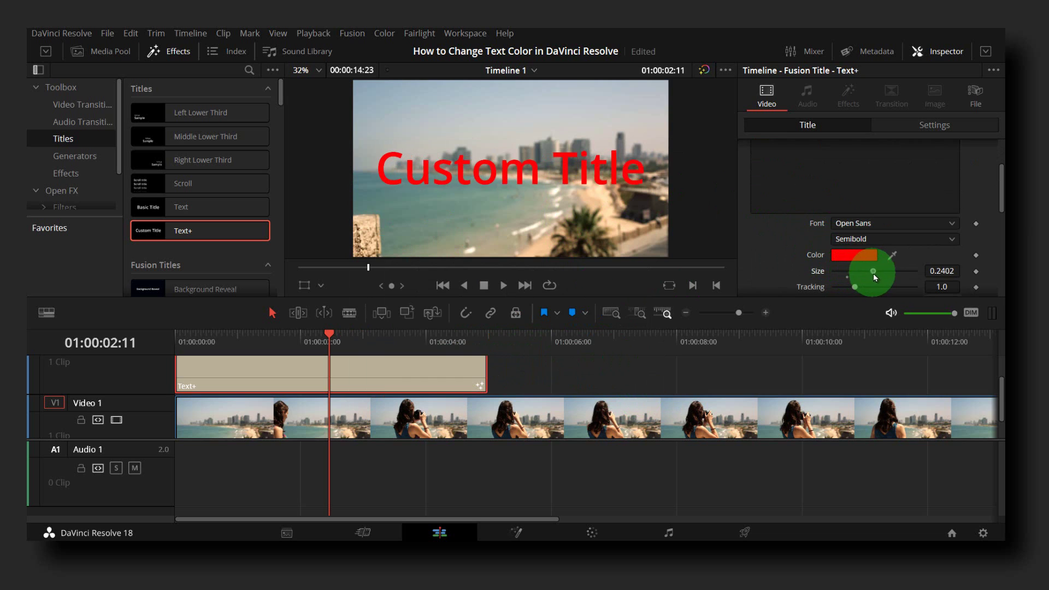
click(872, 239)
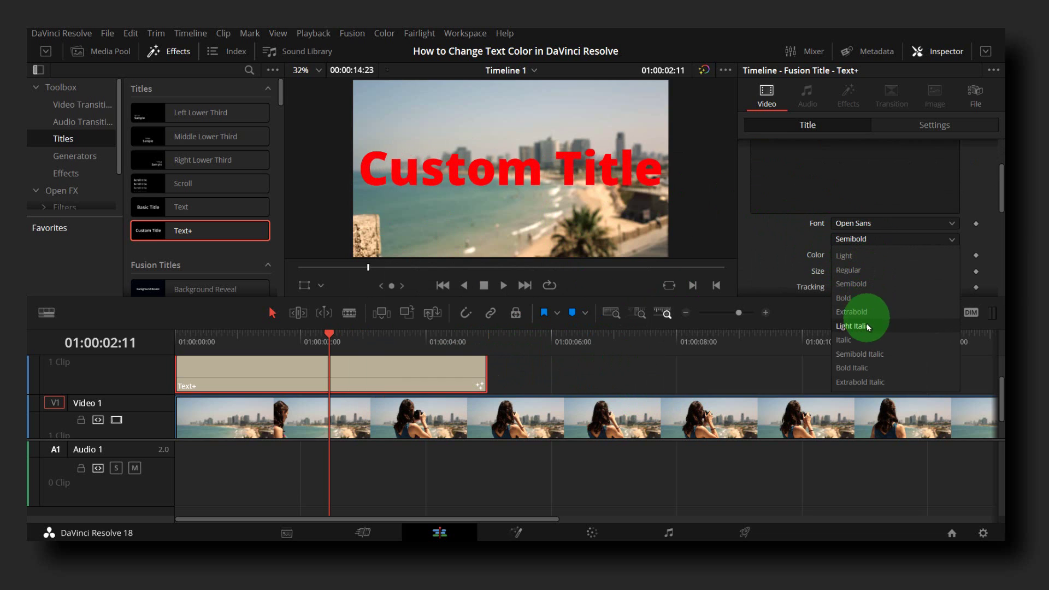
Set the title font to Microsoft YaHei UI in Regular weight.
click(866, 354)
click(850, 224)
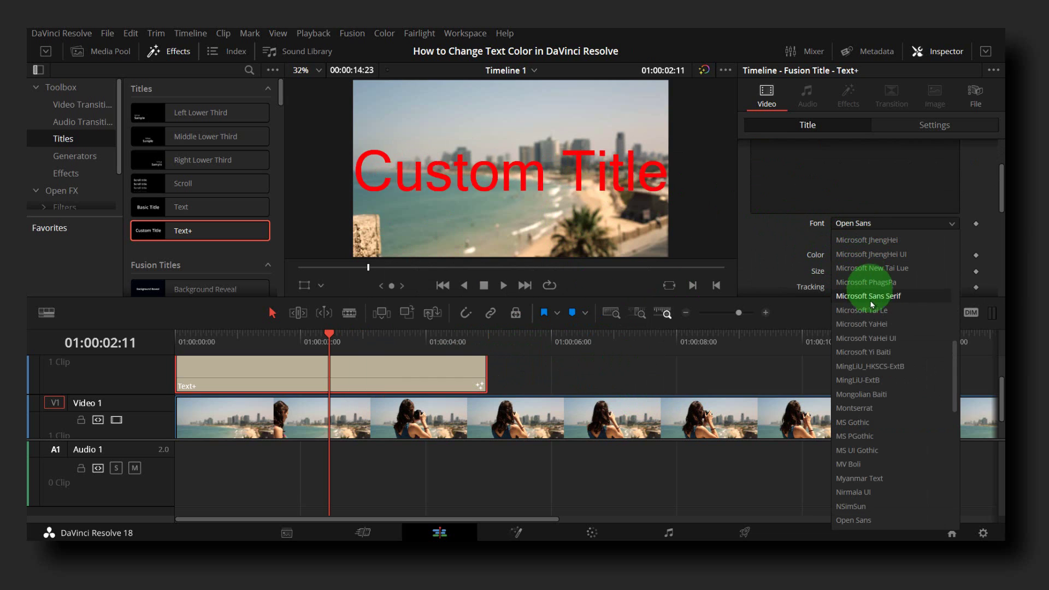
click(873, 340)
Adjust the title's tracking and vertical justification.
scroll(872, 263, down, 3)
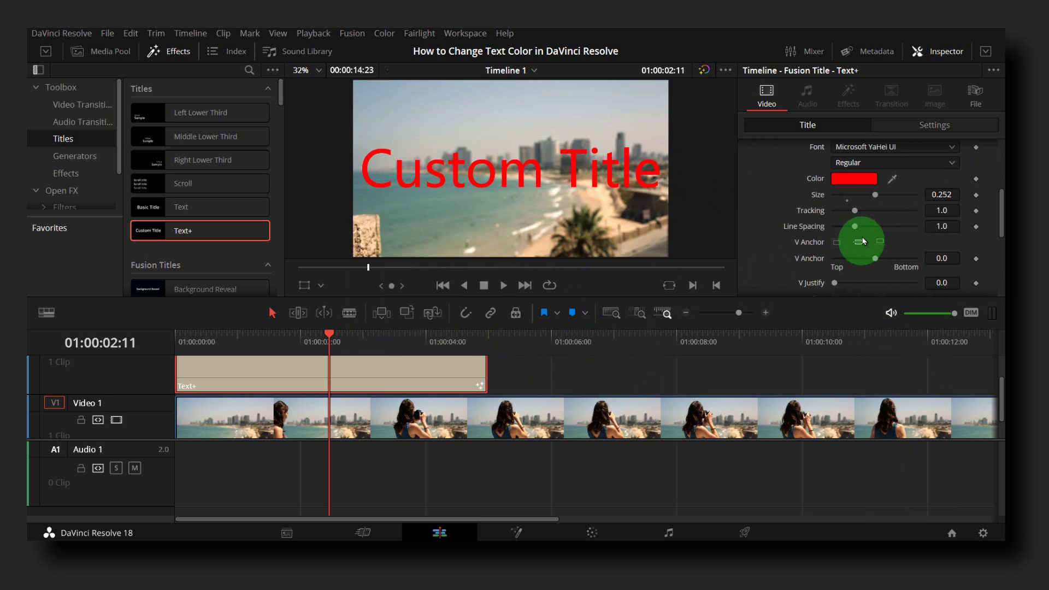
drag(853, 219, 859, 227)
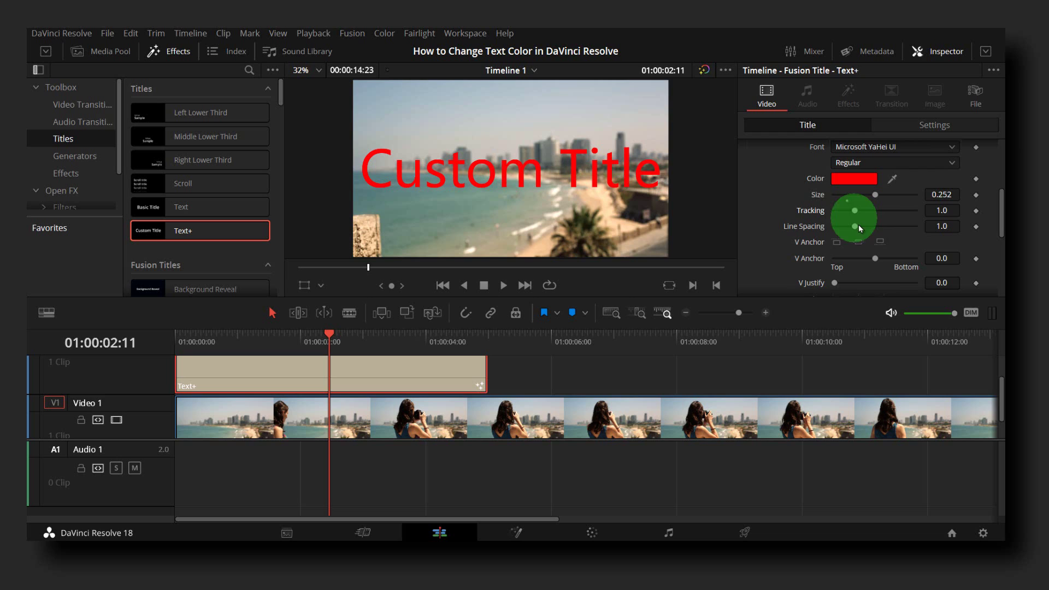
scroll(861, 243, down, 5)
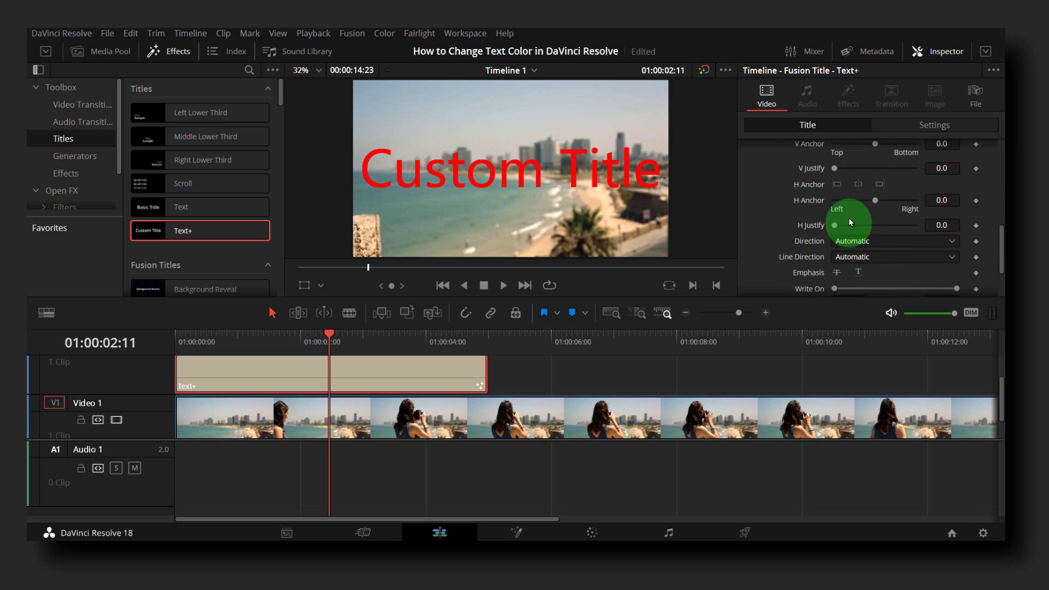
drag(834, 168, 803, 176)
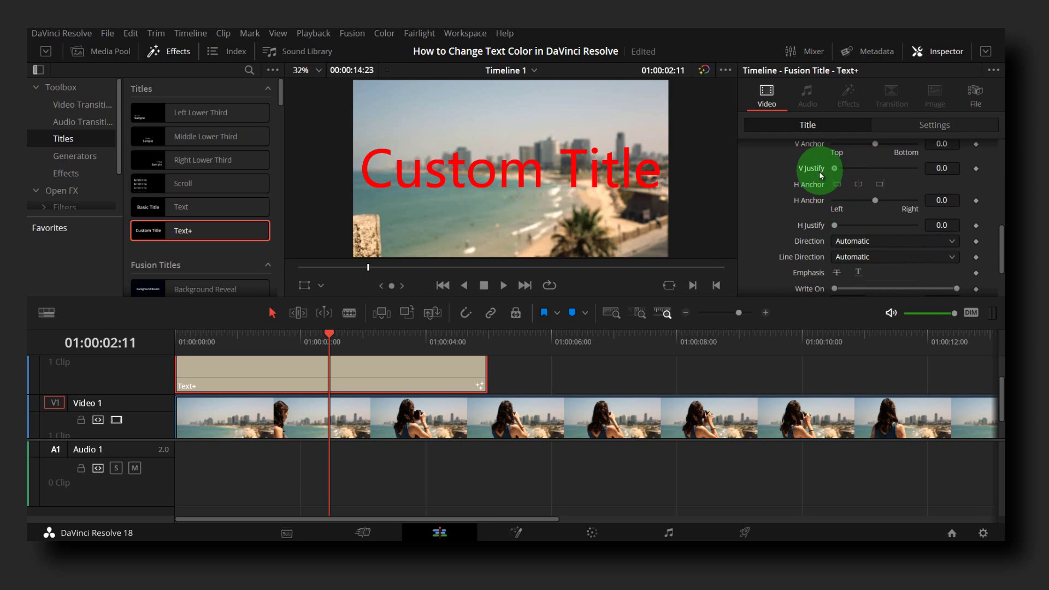
Expand the Tab Spacing and Advanced Controls sections of the text settings.
scroll(863, 231, down, 3)
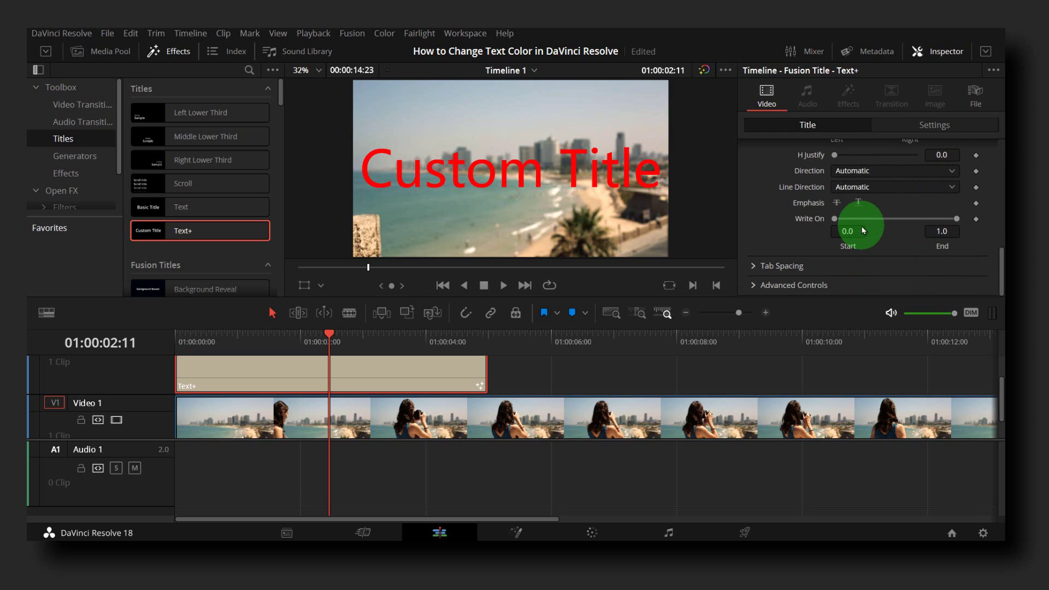
click(754, 265)
click(753, 285)
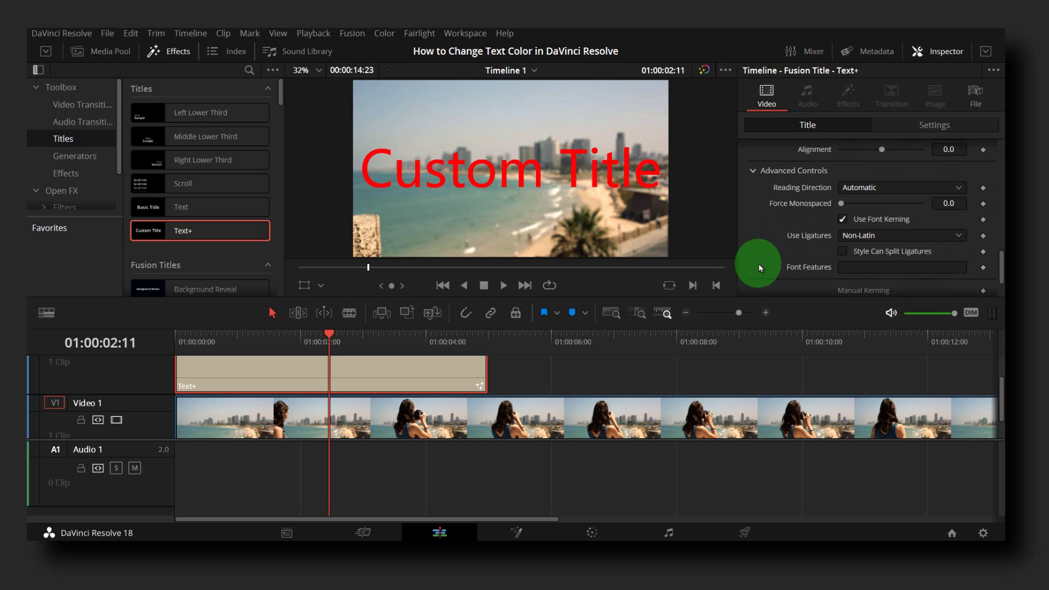
scroll(758, 264, down, 2)
scroll(759, 248, up, 10)
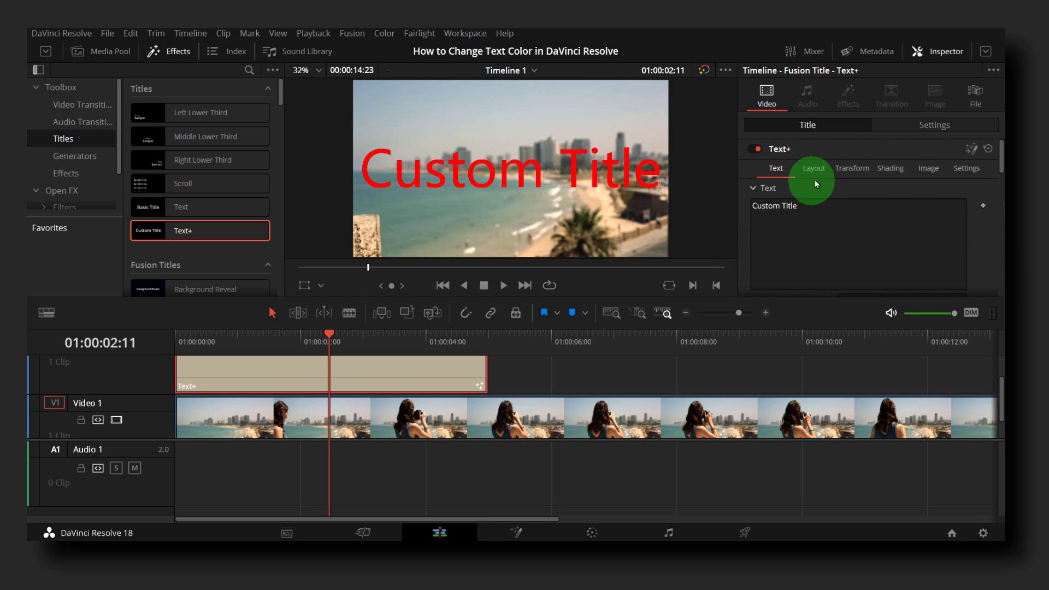
Set the Layout background colour to Red 0.543 and Blue 0.244 for a magenta tint.
click(813, 168)
scroll(876, 207, down, 3)
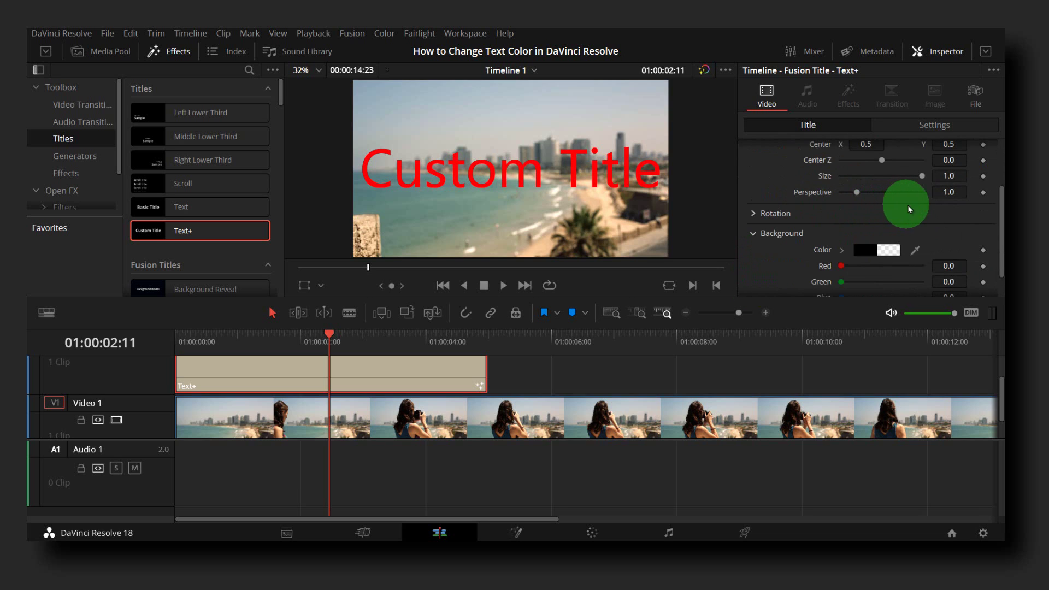
scroll(852, 211, down, 2)
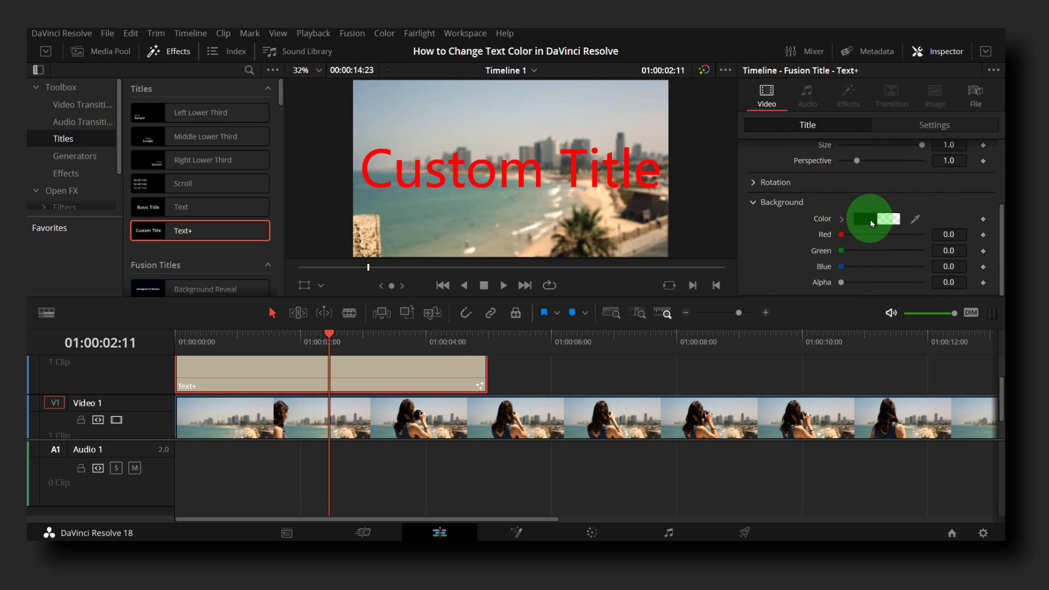
click(885, 220)
click(671, 148)
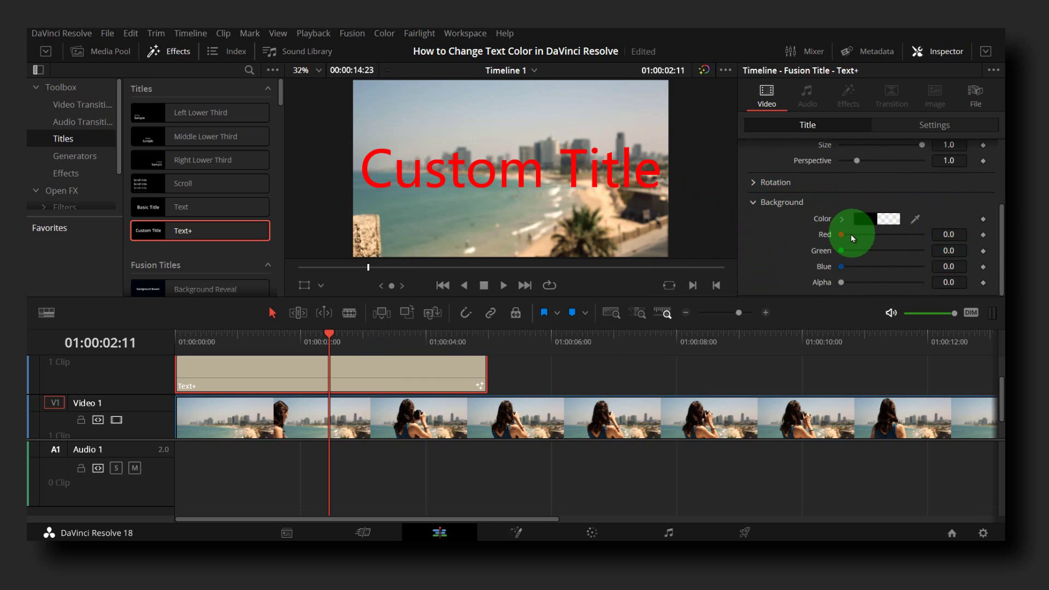
drag(847, 234, 909, 234)
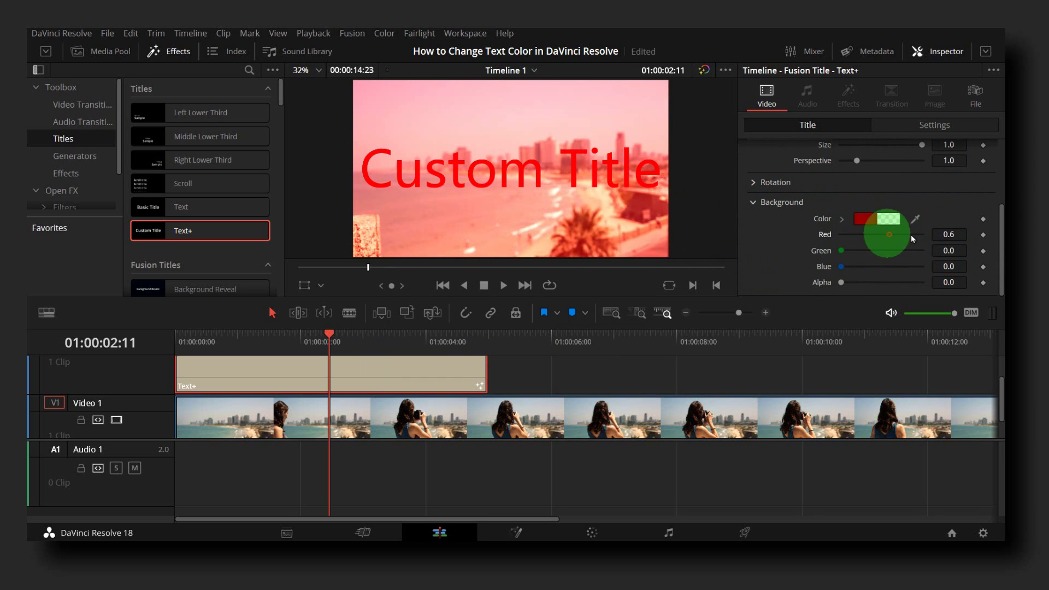
click(955, 237)
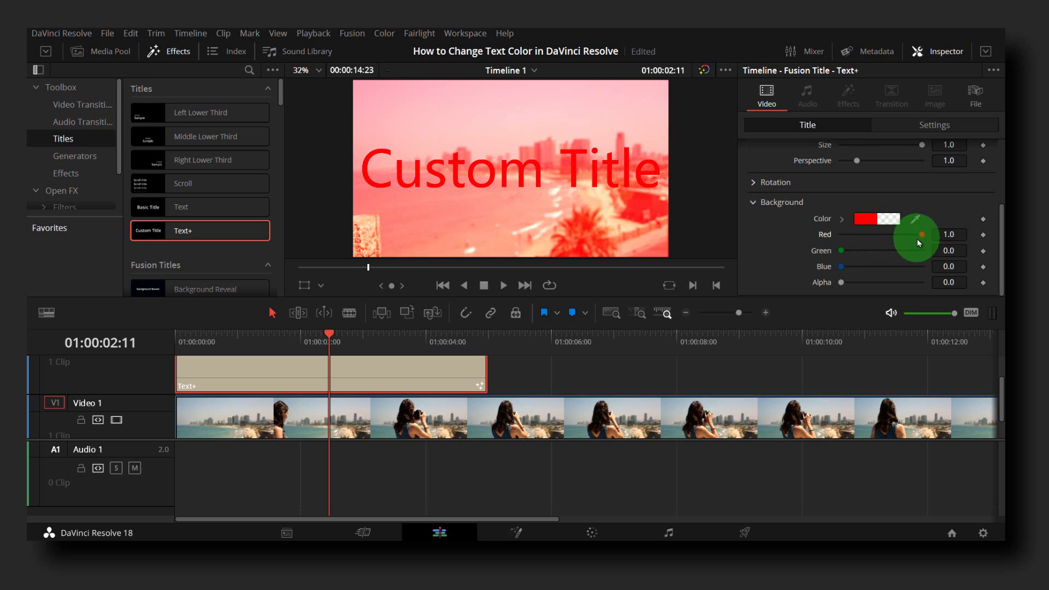
drag(905, 239, 869, 272)
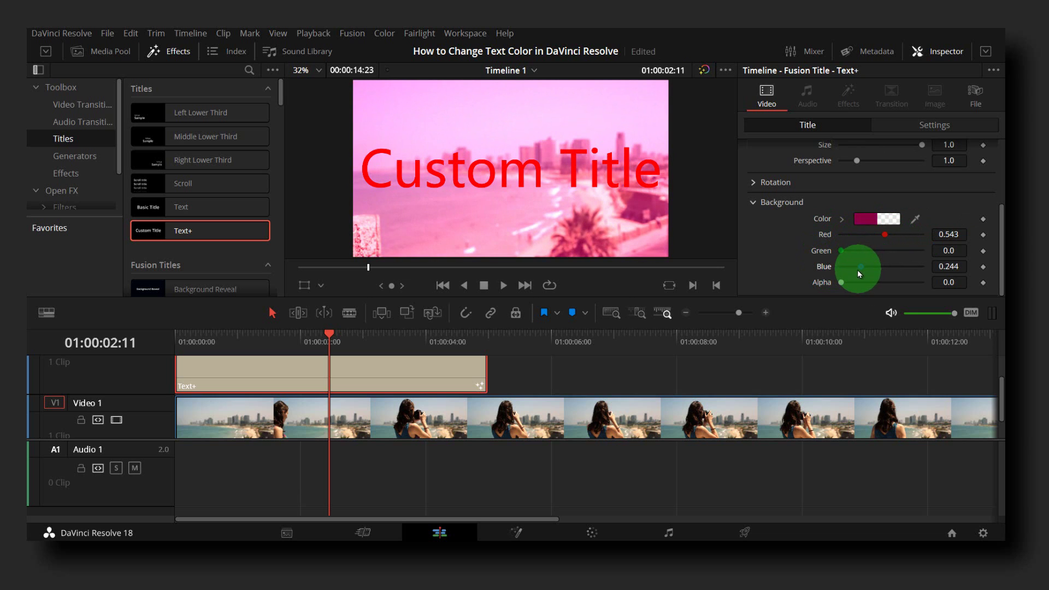
scroll(856, 211, up, 5)
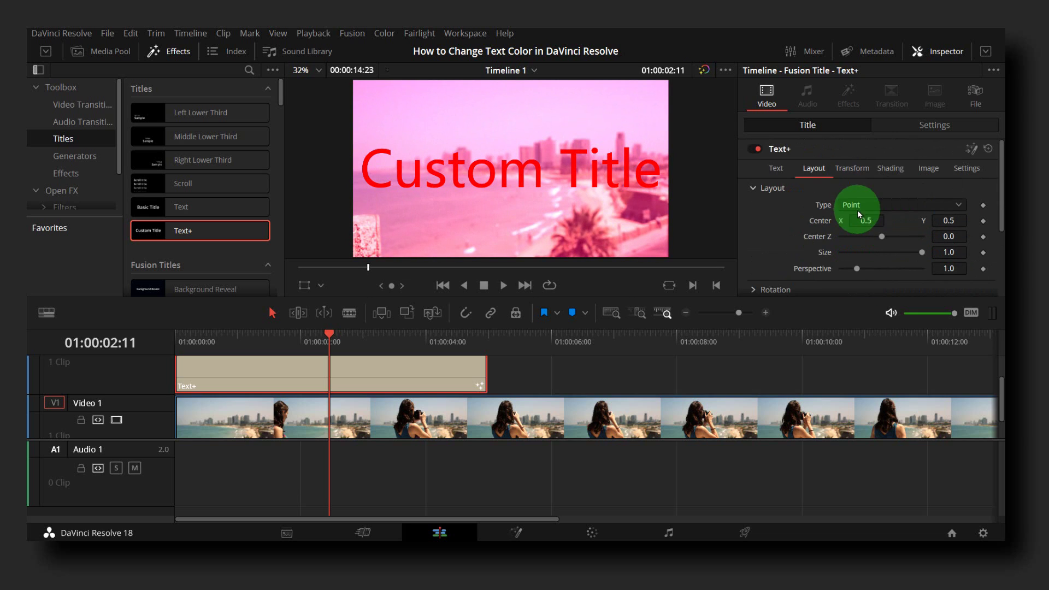
Pick white as the Custom Title text colour in the Color dialog.
click(775, 168)
scroll(841, 230, down, 2)
click(846, 255)
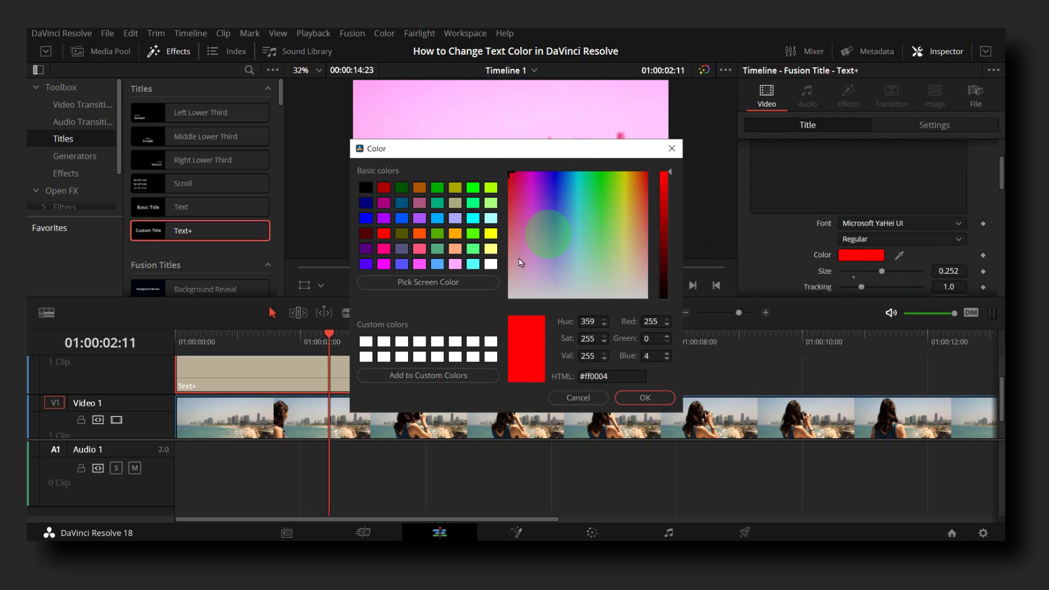
click(366, 342)
click(644, 397)
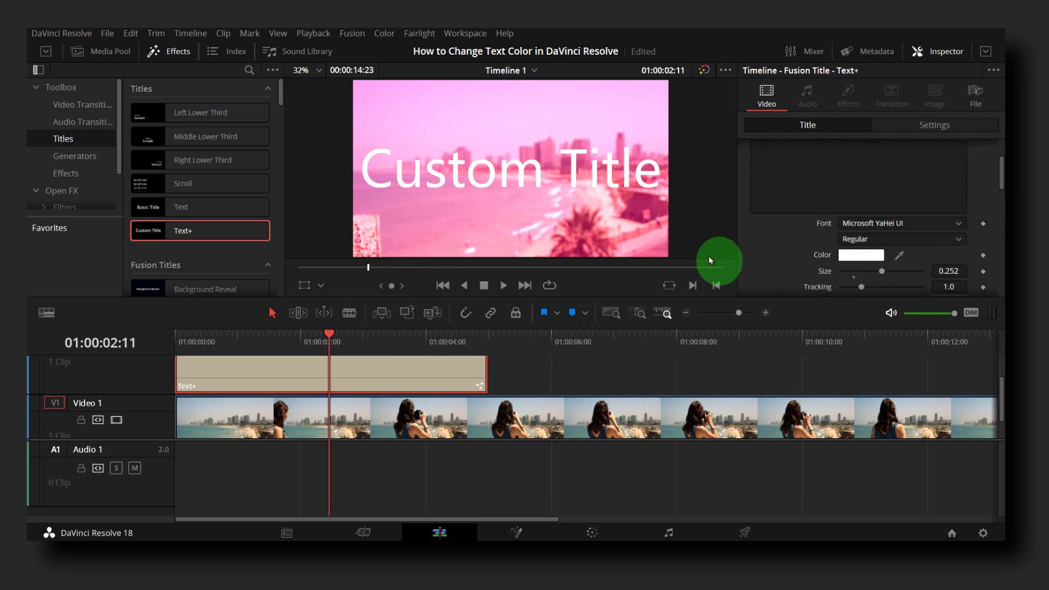
scroll(903, 218, down, 6)
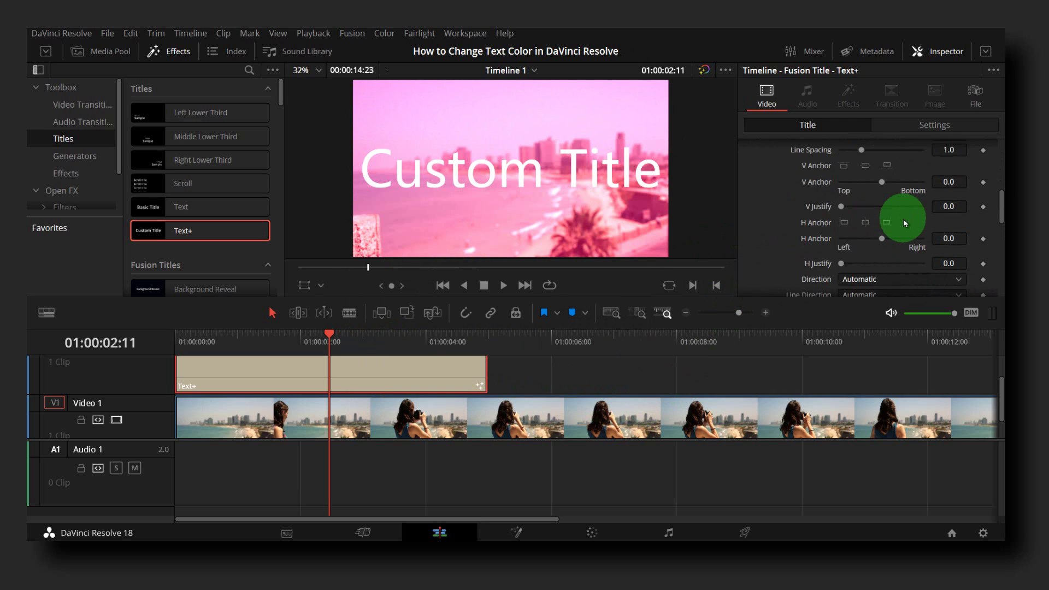
scroll(902, 218, down, 2)
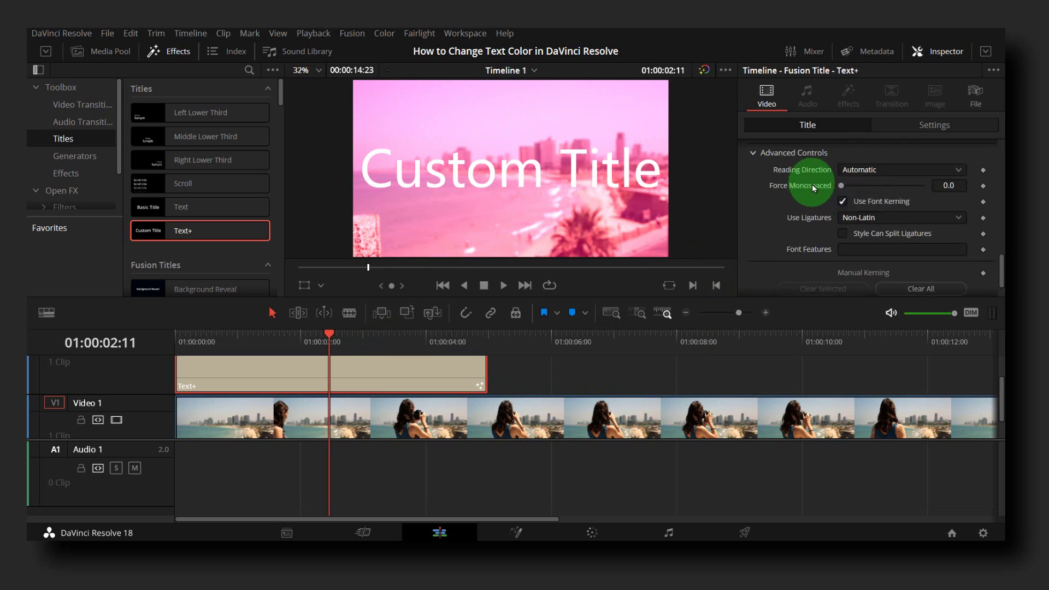
Check the Layout and Transform tabs, then show the Shading tab's element 1 Type and Color controls.
scroll(812, 184, up, 10)
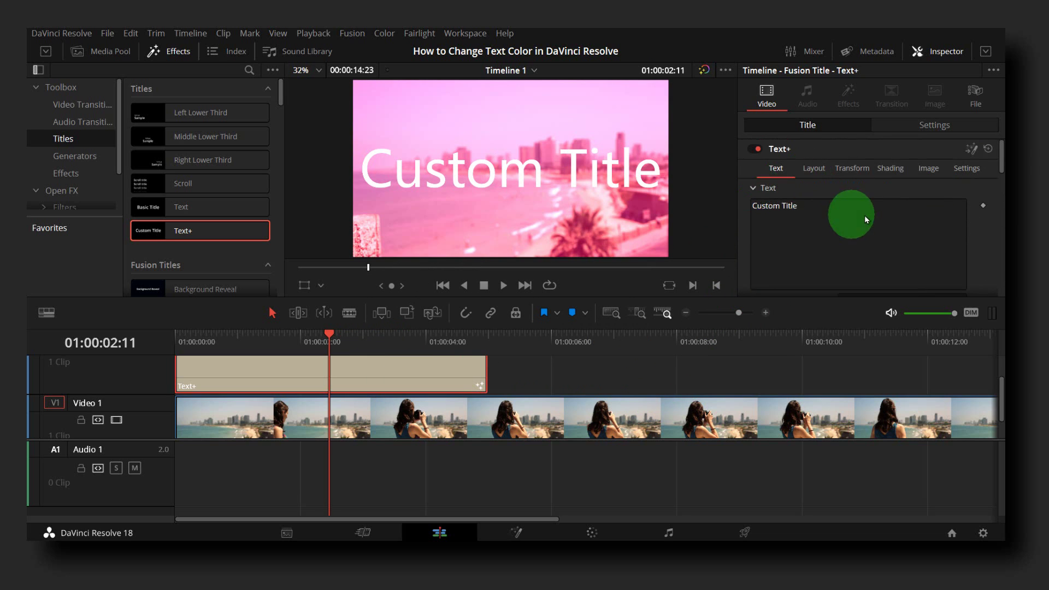
scroll(874, 213, down, 4)
scroll(886, 216, down, 3)
scroll(886, 213, up, 10)
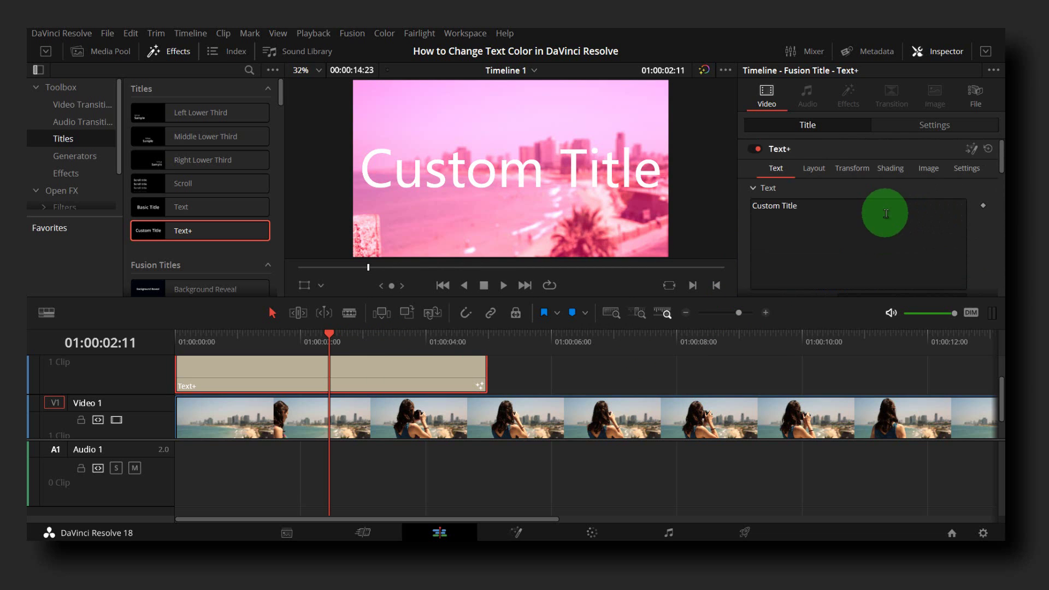
click(817, 169)
scroll(873, 200, down, 5)
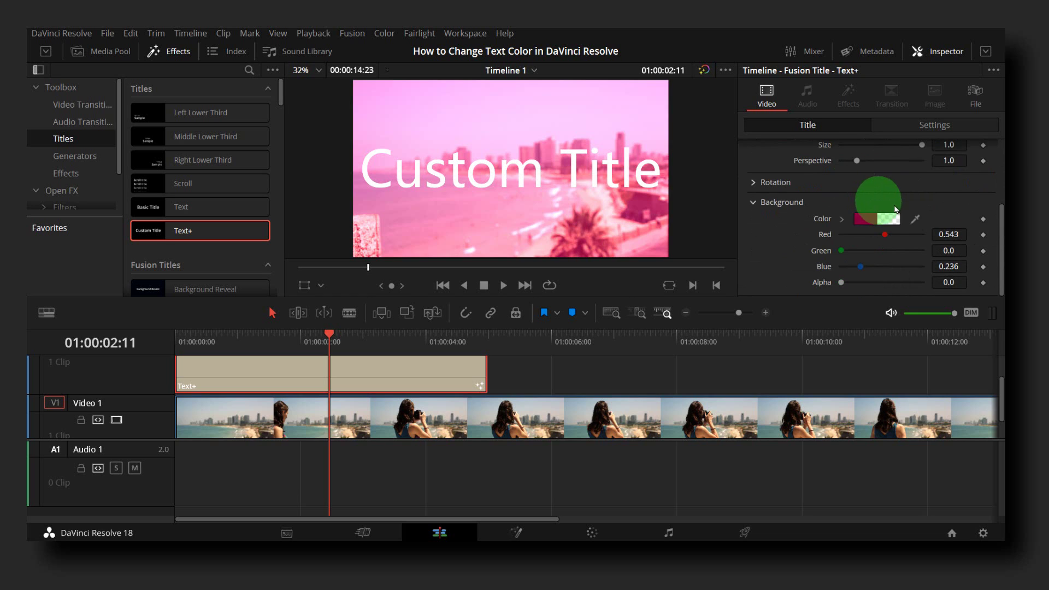
scroll(852, 180, up, 5)
click(853, 169)
scroll(939, 210, down, 1)
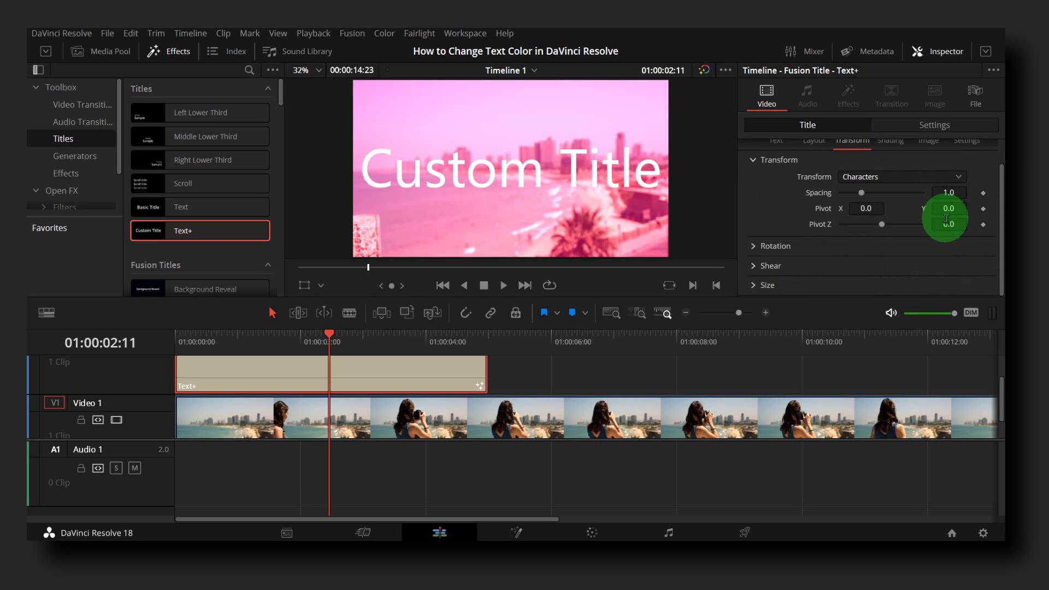
scroll(932, 216, up, 1)
click(895, 170)
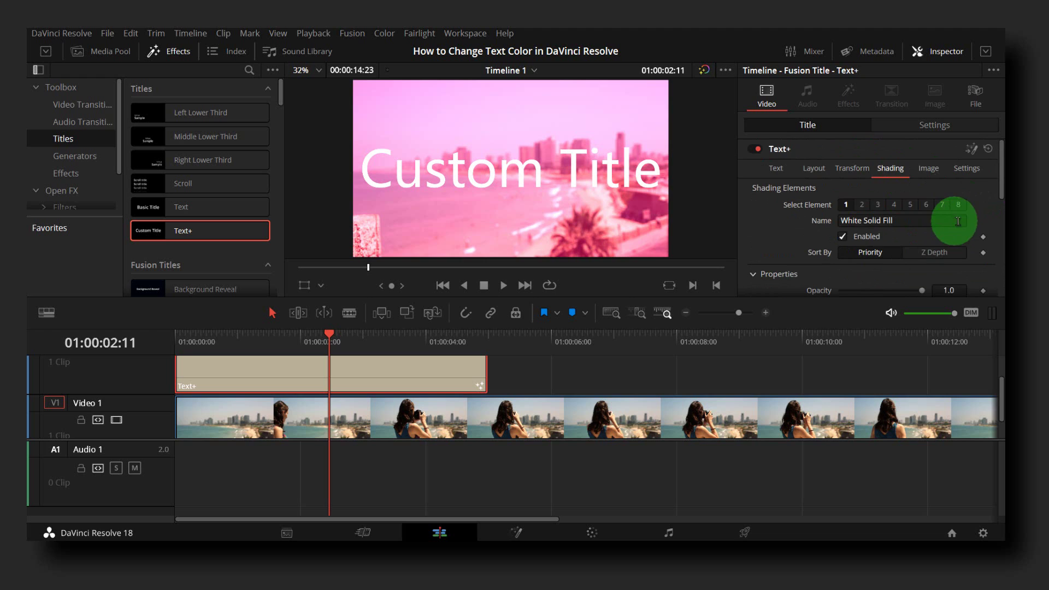
scroll(895, 216, down, 2)
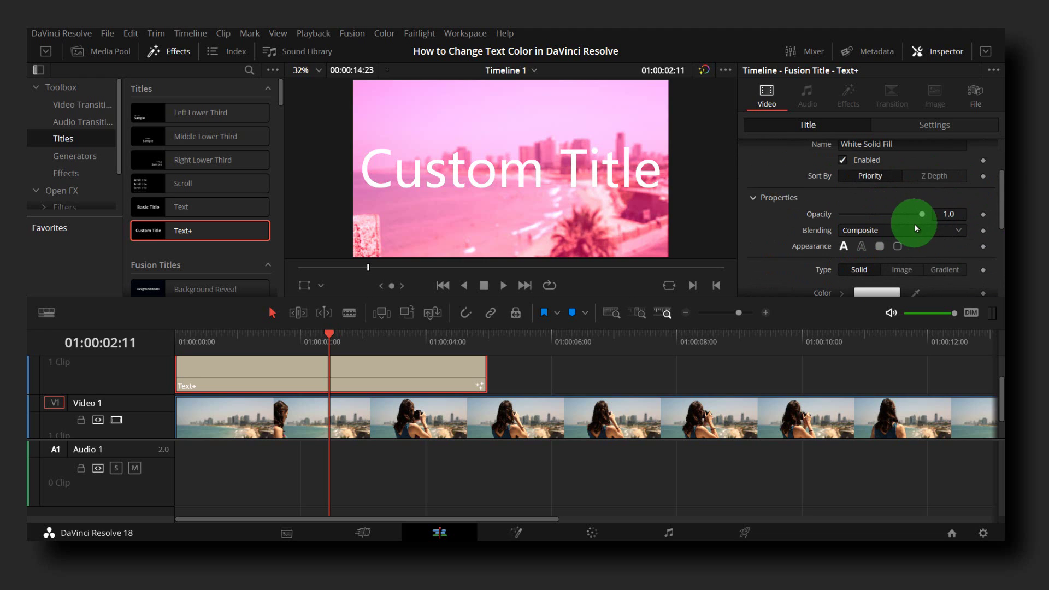
scroll(765, 198, down, 2)
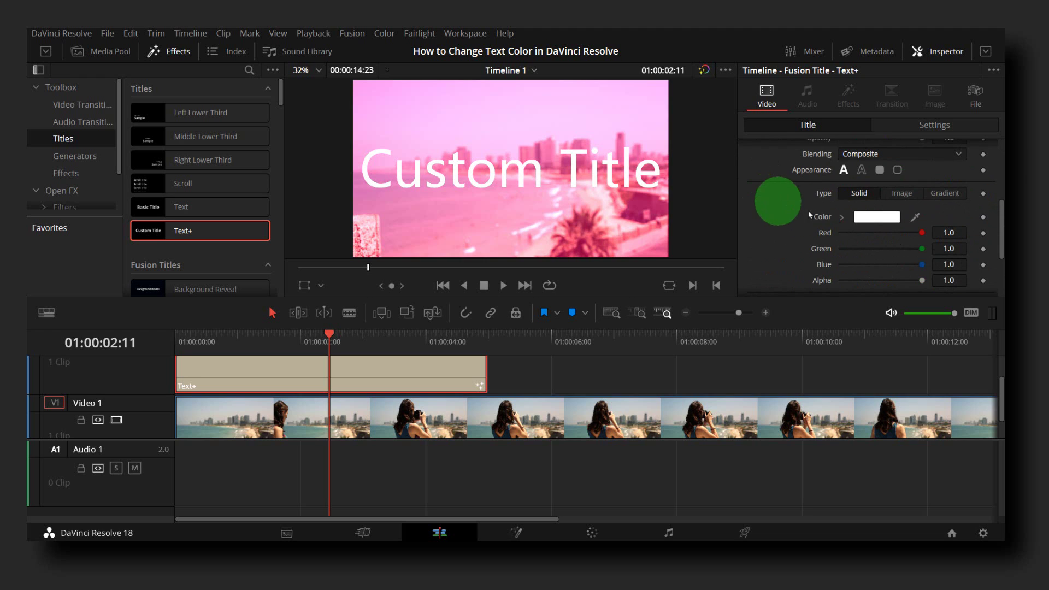
Switch the White Solid Fill to Gradient and add red colour stops near its start.
click(938, 197)
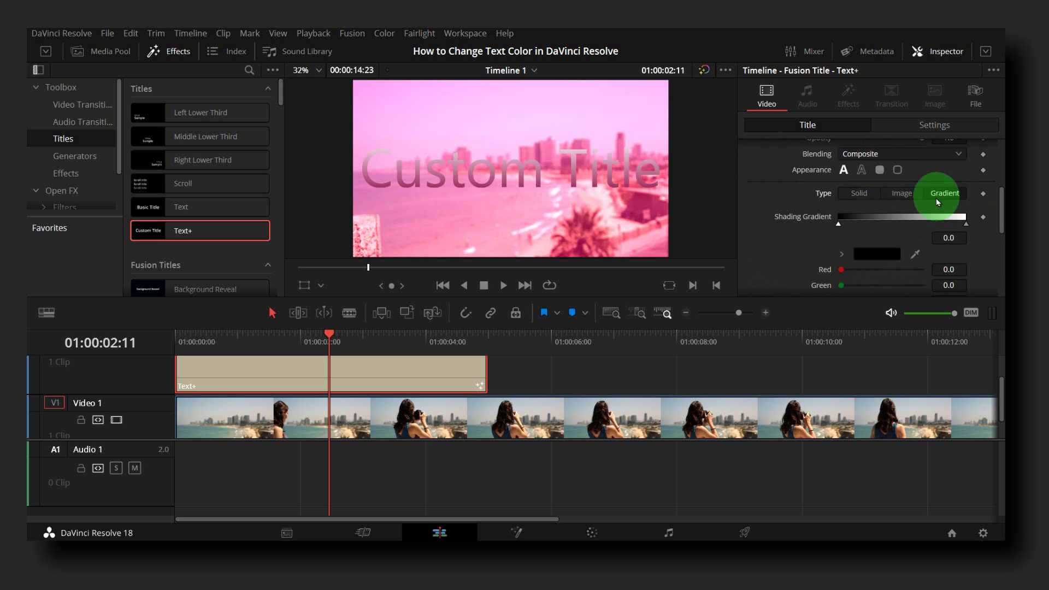
click(834, 225)
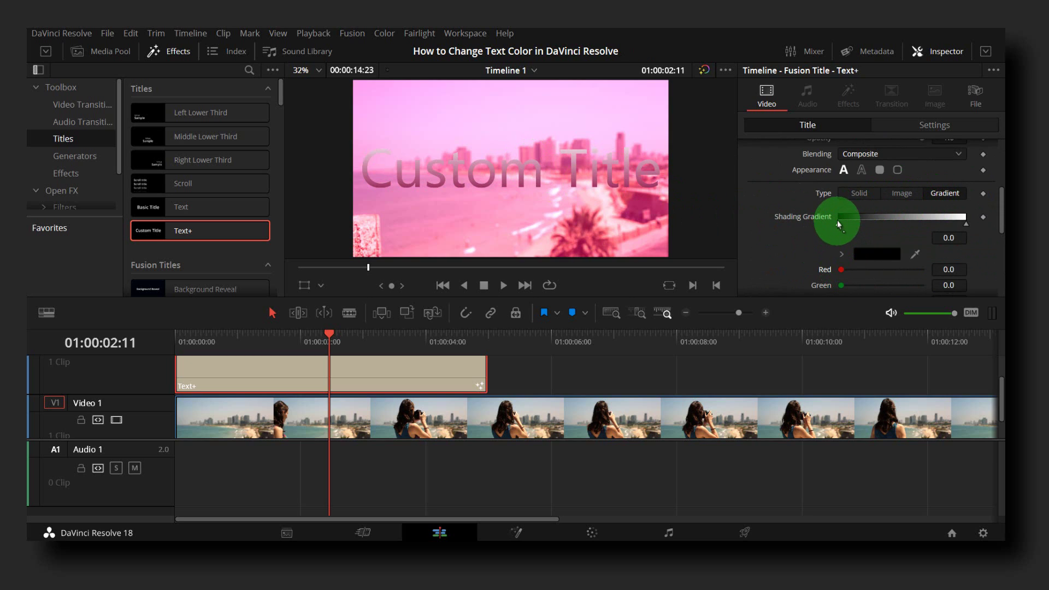
double_click(837, 225)
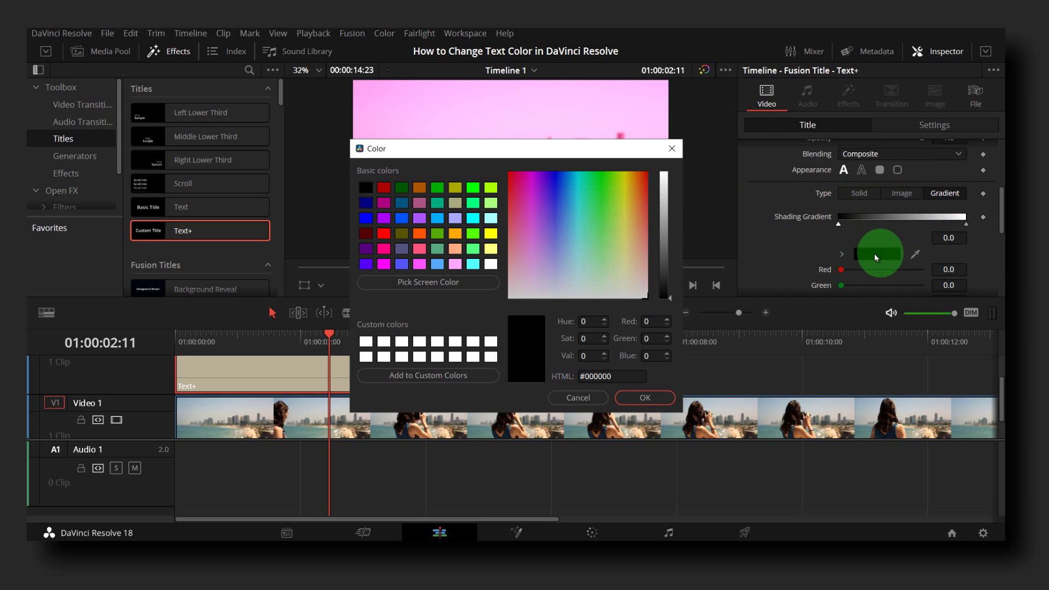
click(645, 398)
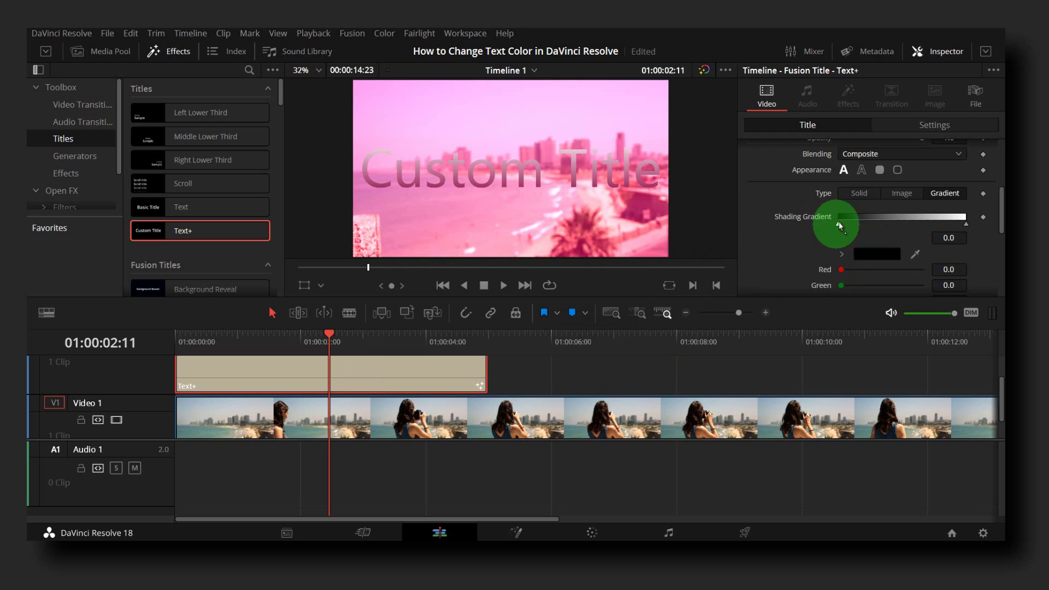
drag(840, 225, 842, 226)
drag(841, 269, 921, 269)
click(842, 226)
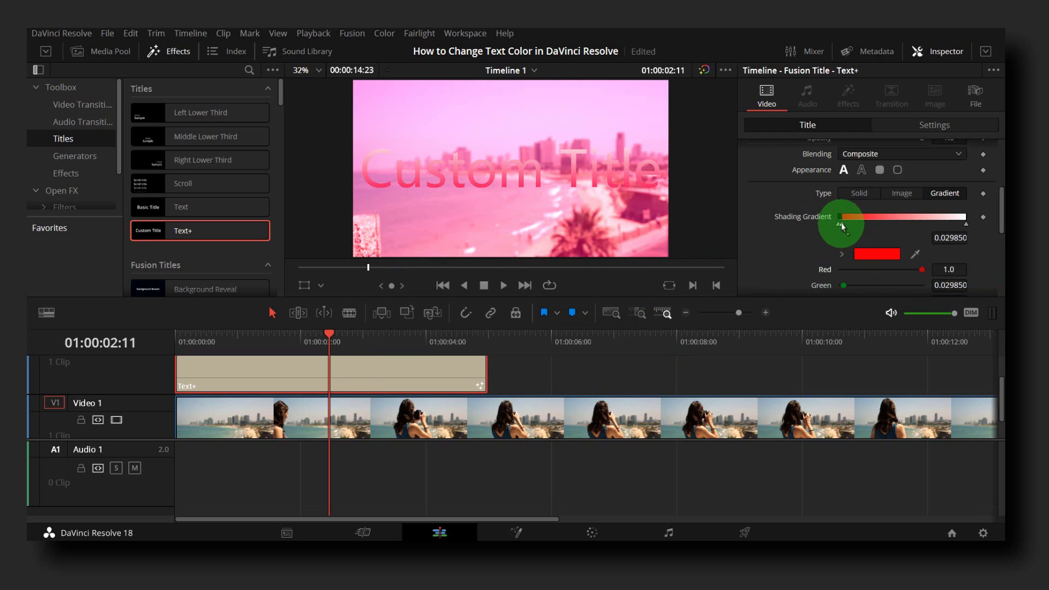
click(839, 225)
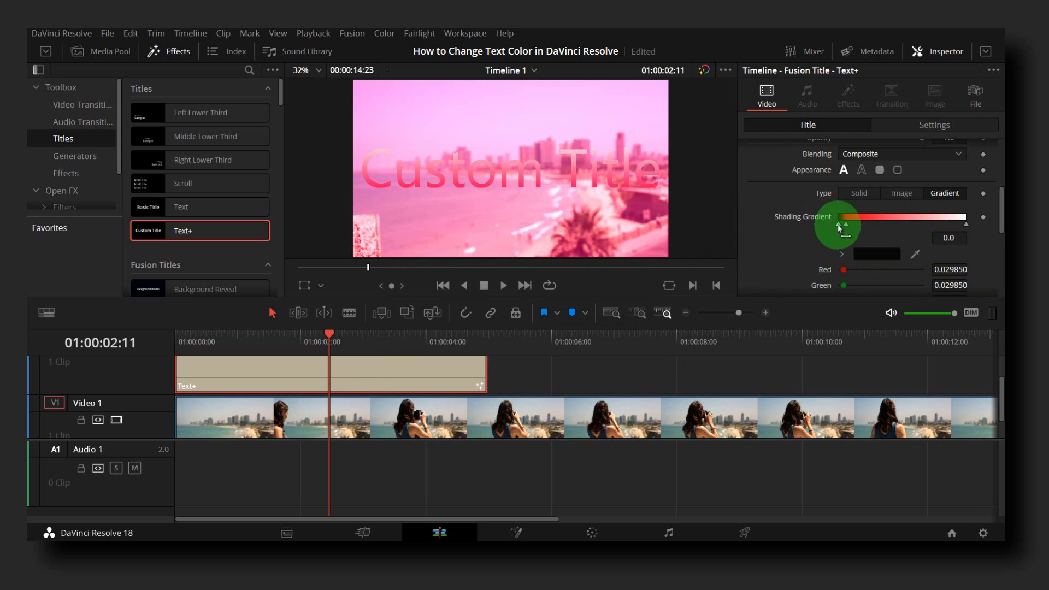
click(864, 225)
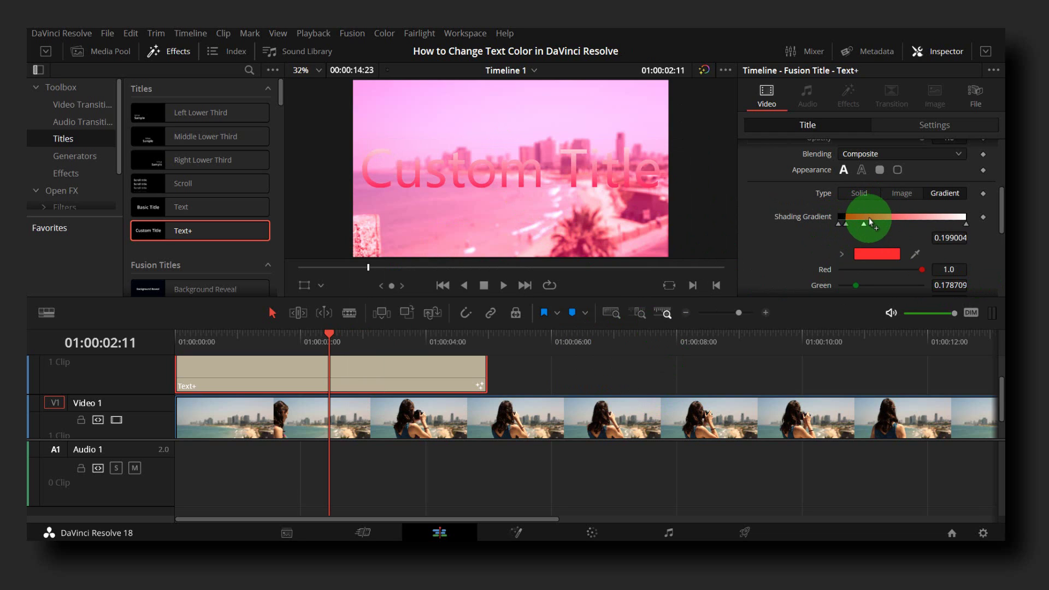
Colour the gradient stops lime and olive, and add a pale yellow stop.
click(873, 257)
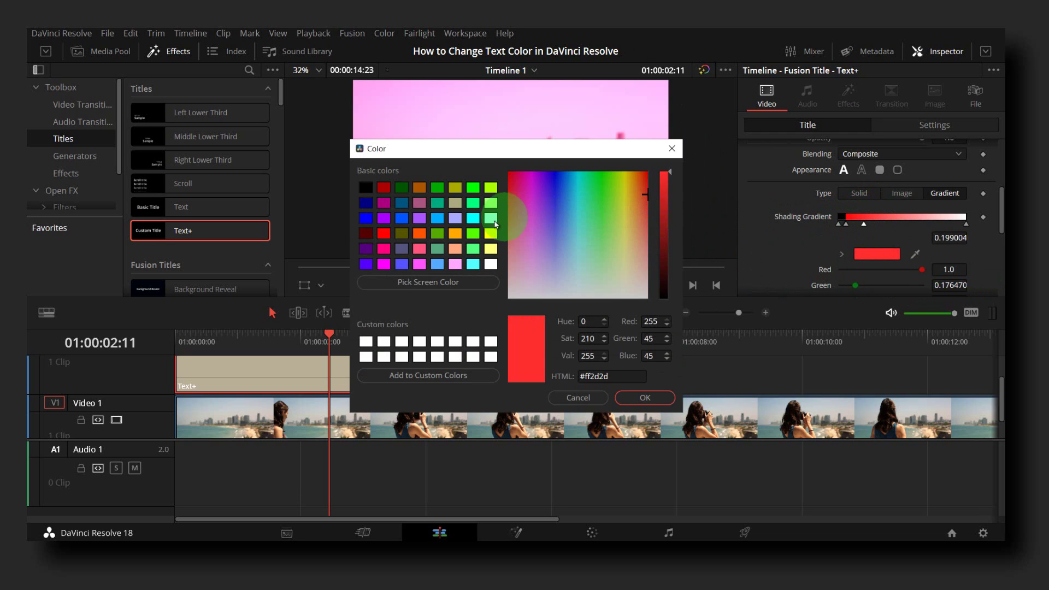
click(490, 187)
click(644, 396)
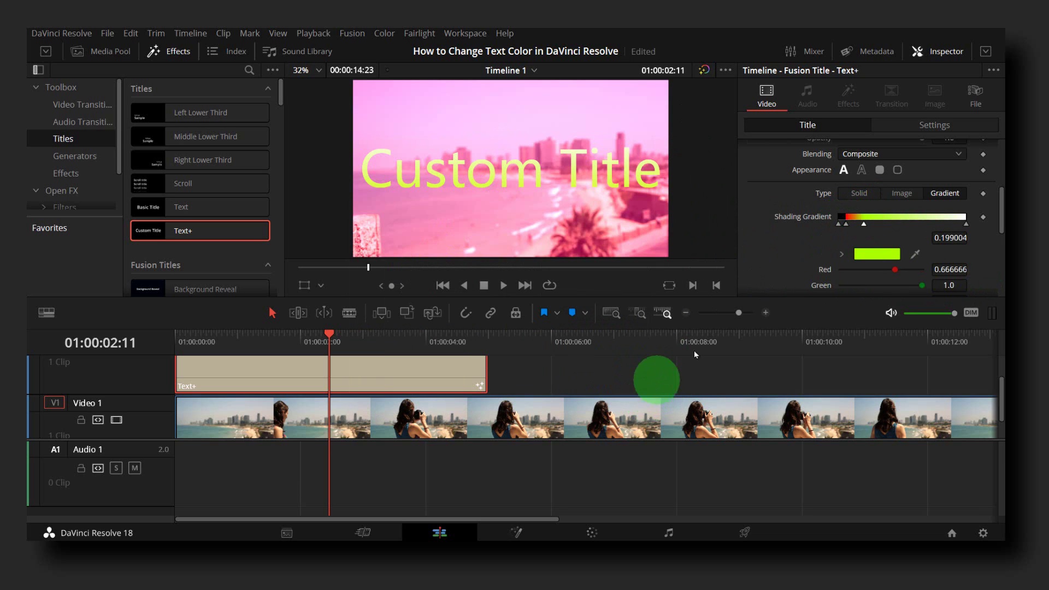
click(886, 223)
click(890, 253)
click(509, 206)
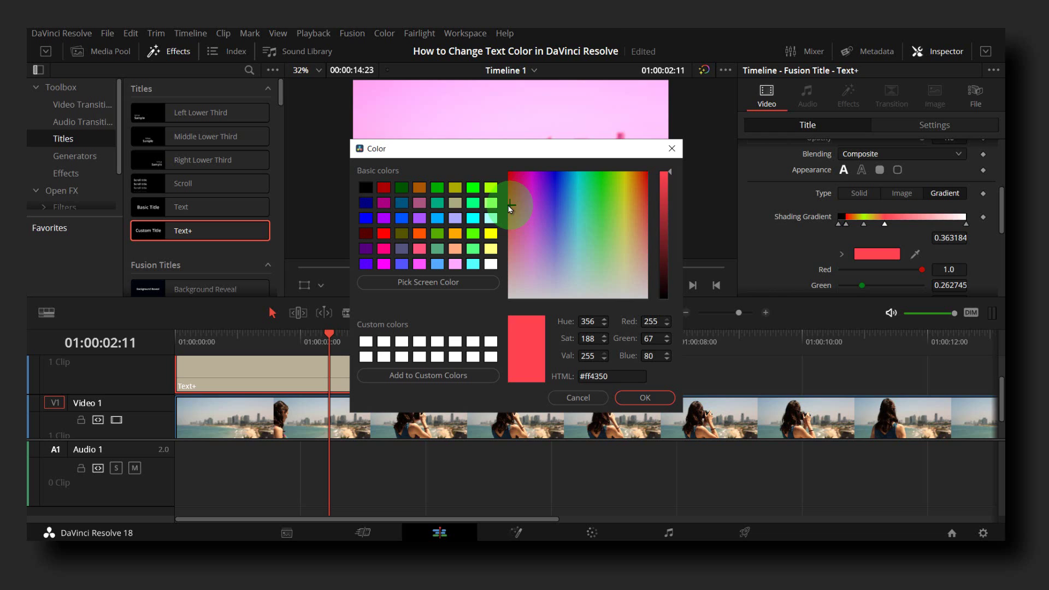
click(455, 188)
click(645, 397)
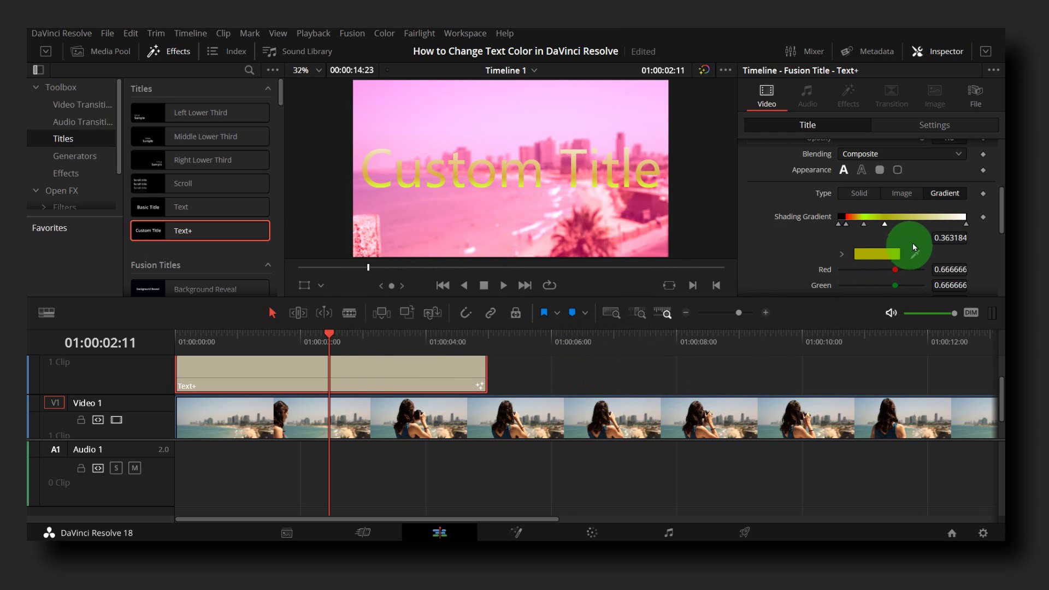
click(921, 219)
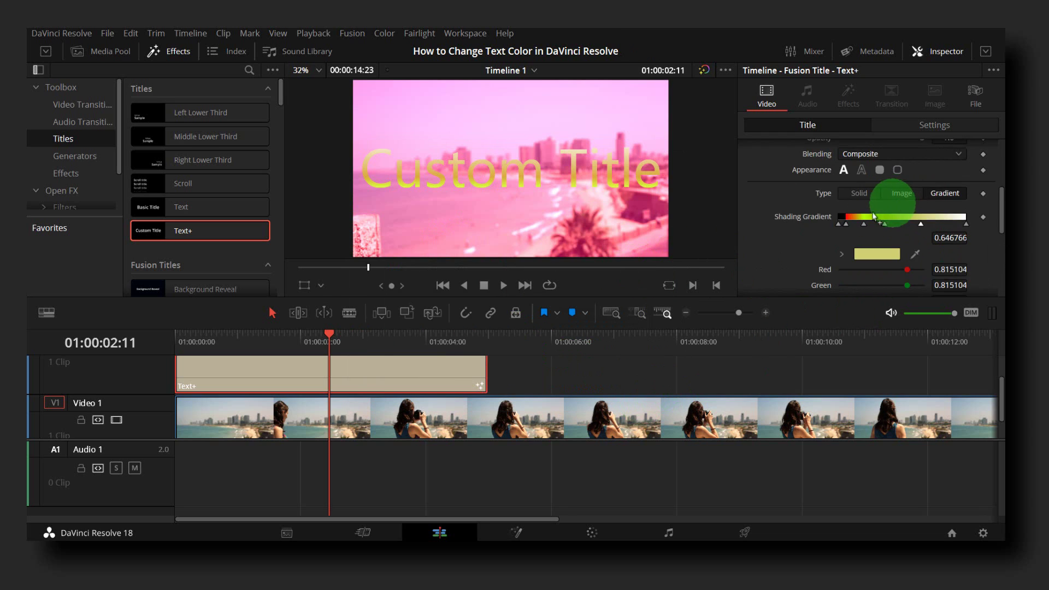
Tilt the gradient Mapping Angle to -122.6.
scroll(873, 217, down, 4)
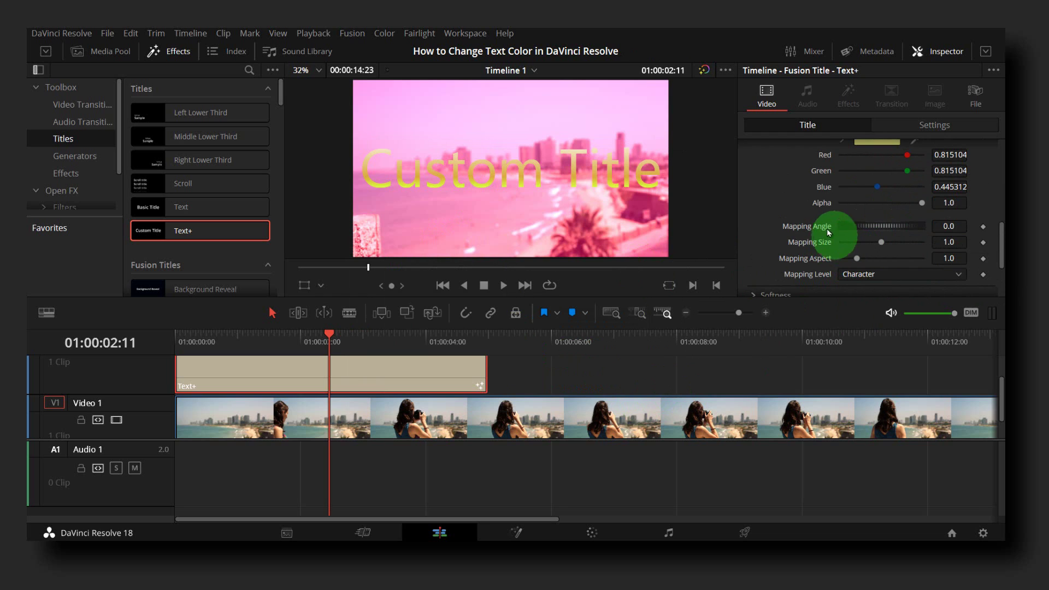
drag(828, 233, 858, 225)
scroll(874, 205, up, 6)
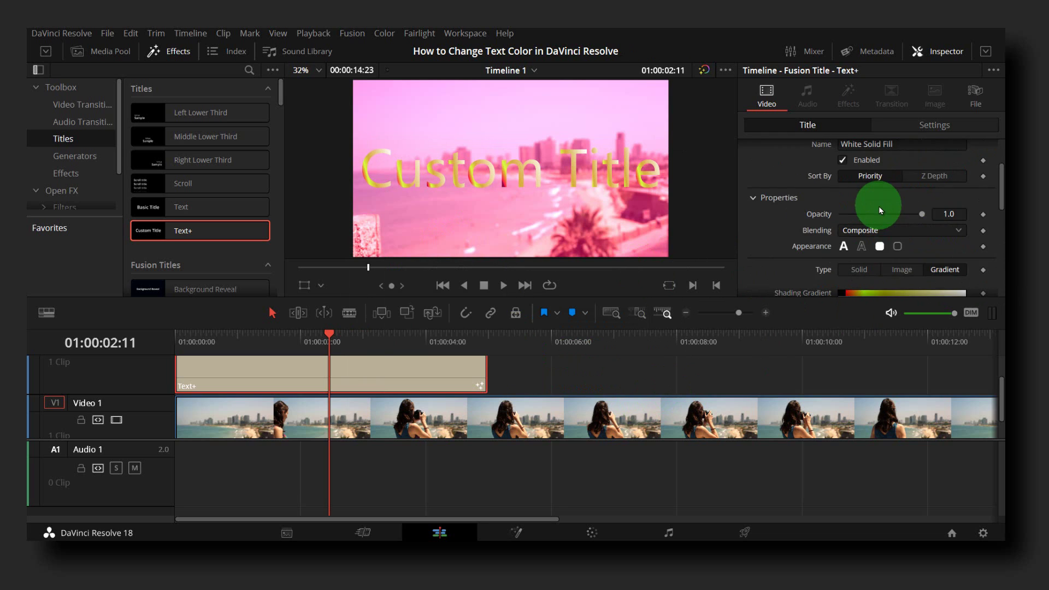
scroll(878, 205, up, 3)
Enlarge the title text to size 0.5 and make it Bold.
click(782, 171)
scroll(859, 236, down, 3)
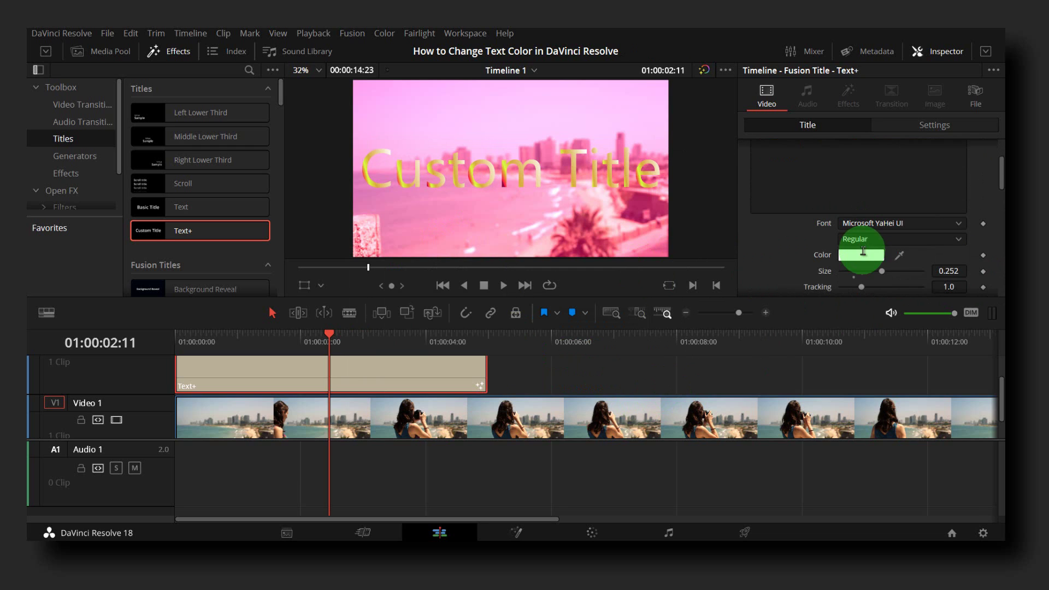
drag(882, 269, 926, 270)
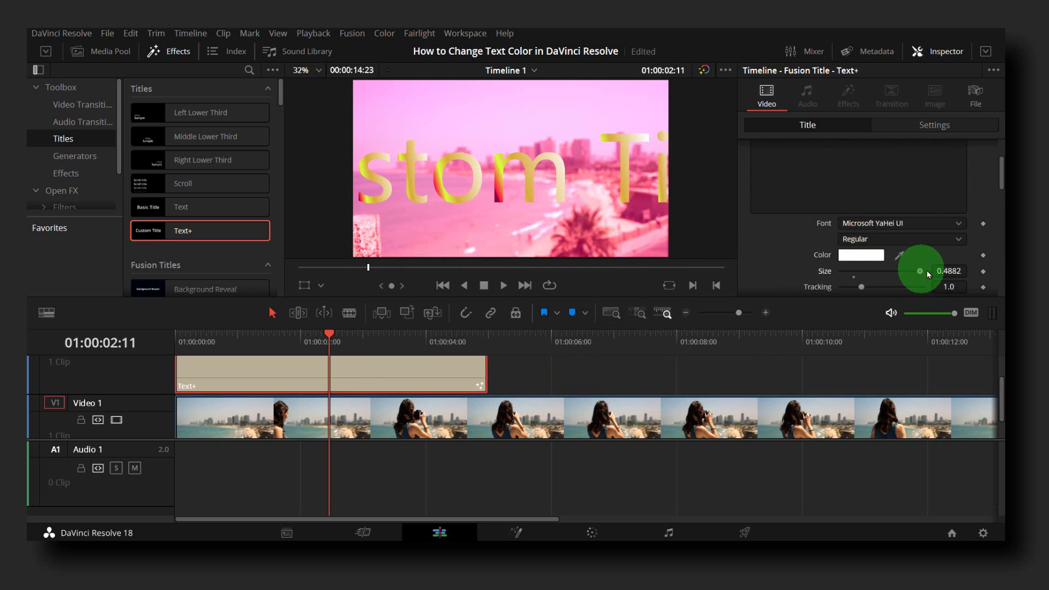
click(874, 239)
click(863, 283)
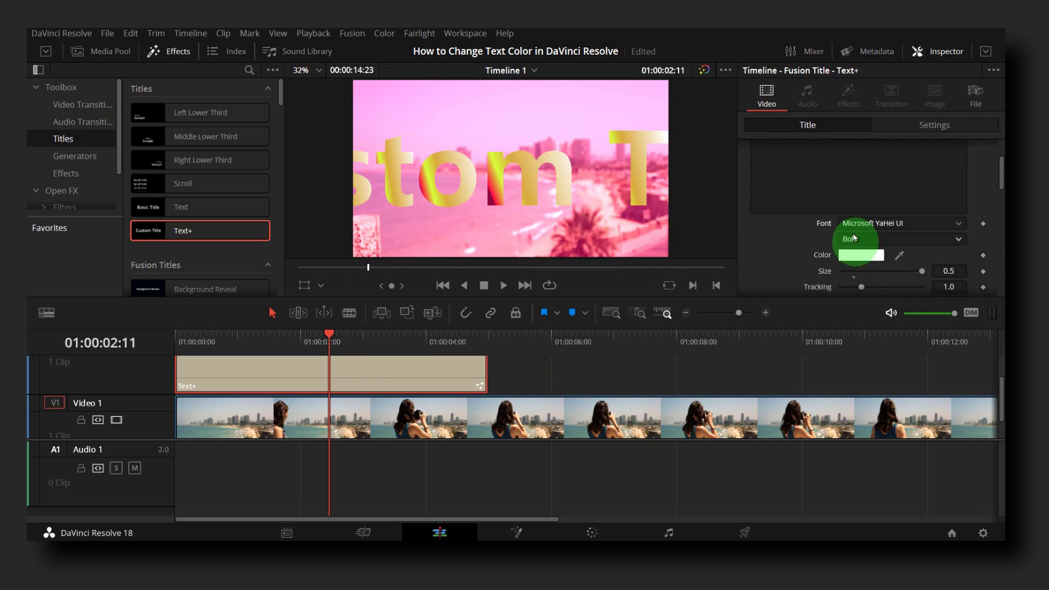
scroll(857, 229, up, 3)
scroll(857, 218, down, 2)
scroll(841, 191, up, 2)
click(852, 168)
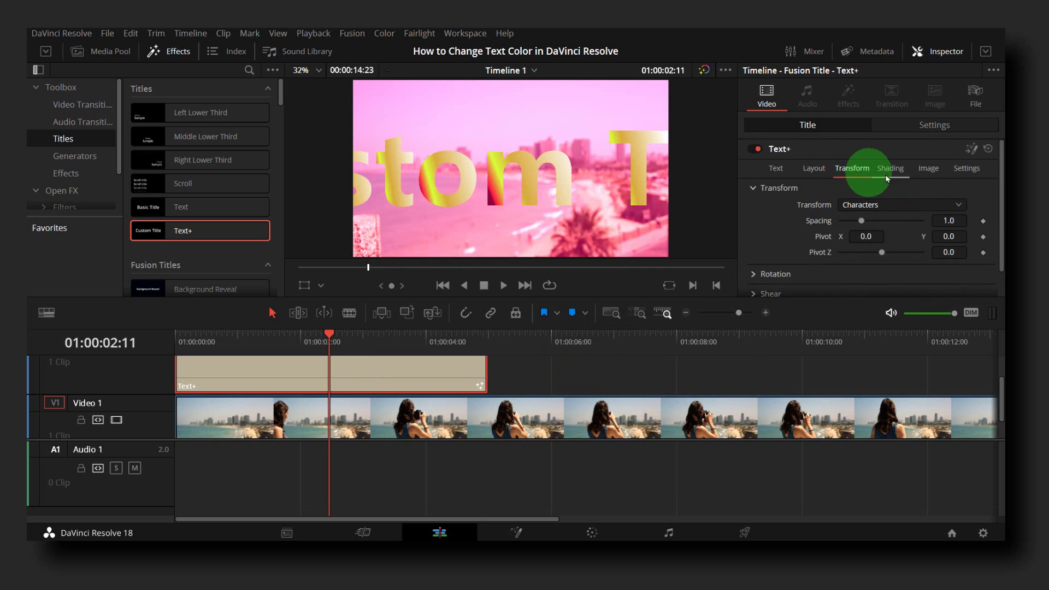
Set the gradient's Mapping Angle to -60 and Mapping Level to Full Image.
click(887, 175)
scroll(909, 231, down, 5)
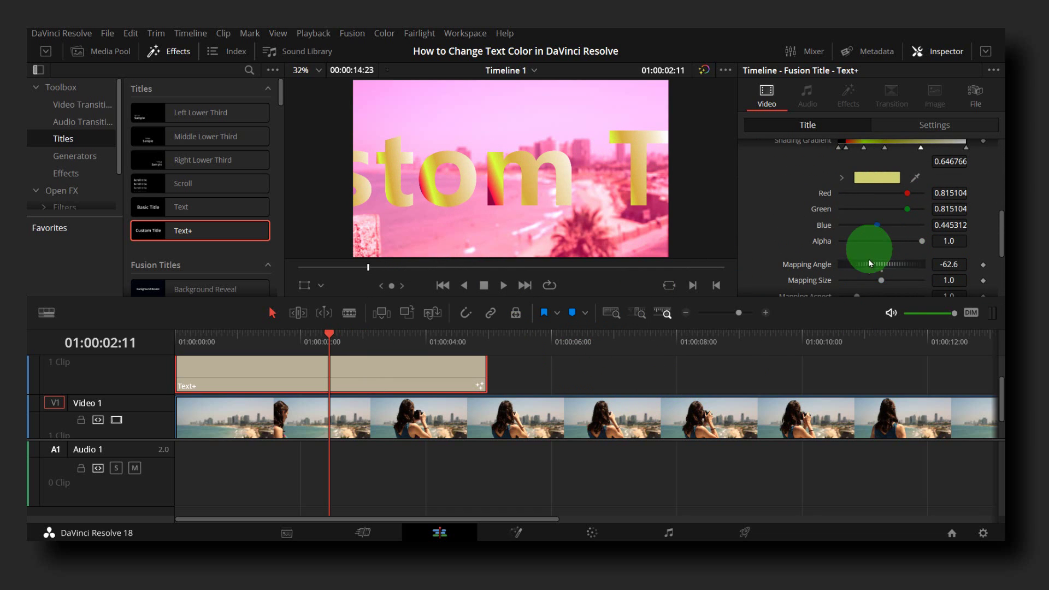
mouse_move(870, 263)
mouse_down()
mouse_move(897, 267)
mouse_move(855, 268)
mouse_move(868, 267)
mouse_up()
scroll(866, 249, down, 2)
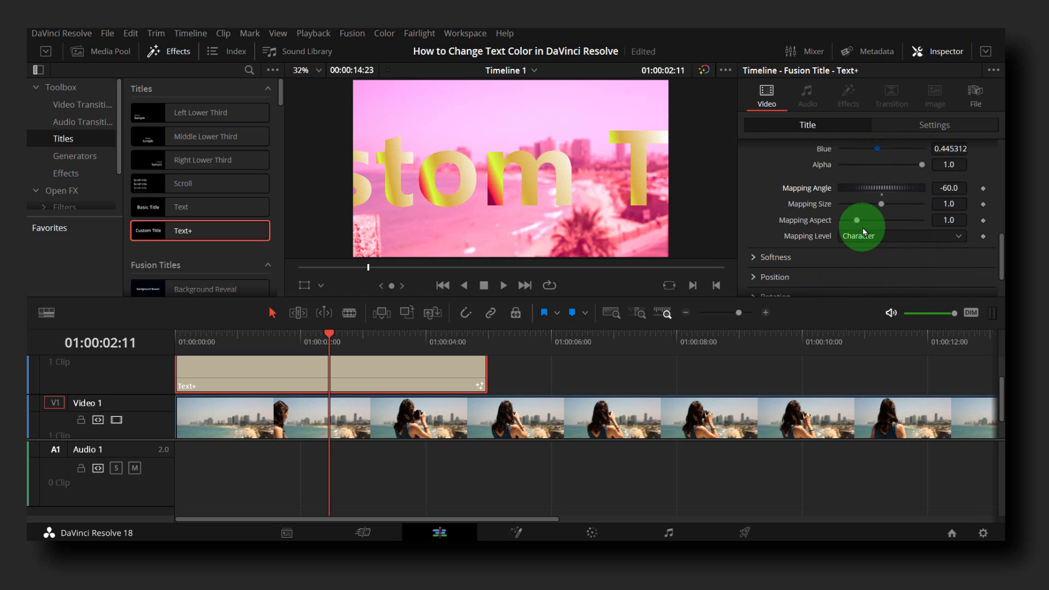
click(862, 236)
click(861, 244)
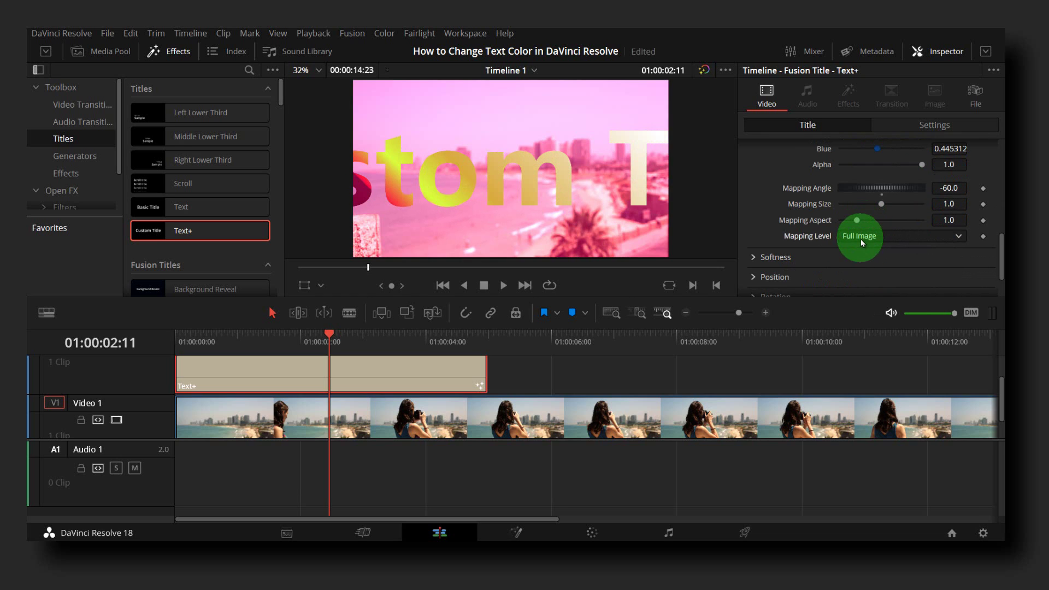
Expand the shading Rotation settings and tilt the characters to 57.4 around X.
scroll(852, 241, down, 1)
click(757, 221)
scroll(776, 243, down, 2)
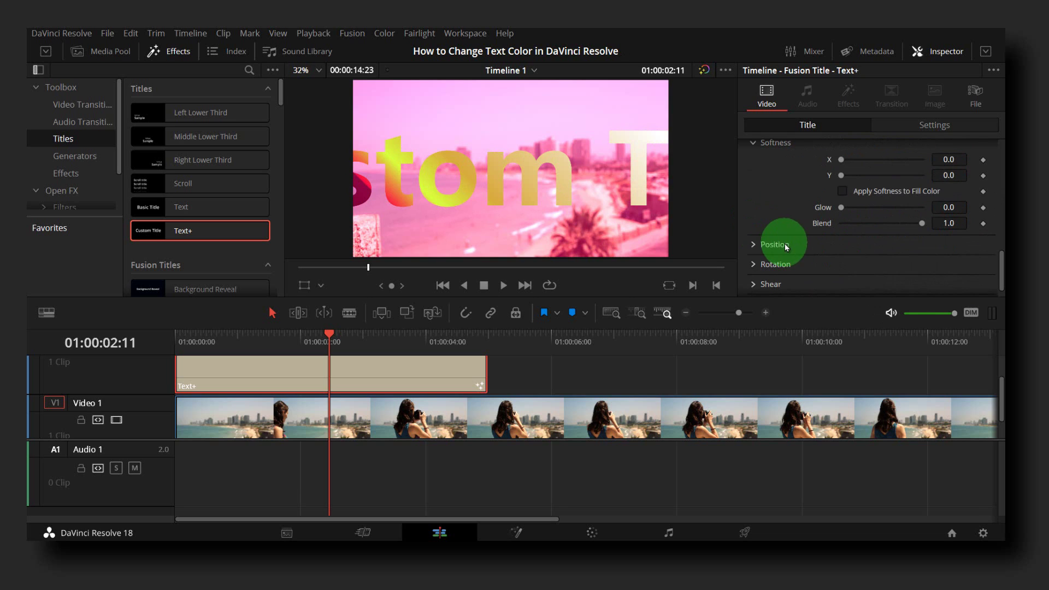
click(786, 248)
scroll(814, 253, down, 1)
click(759, 245)
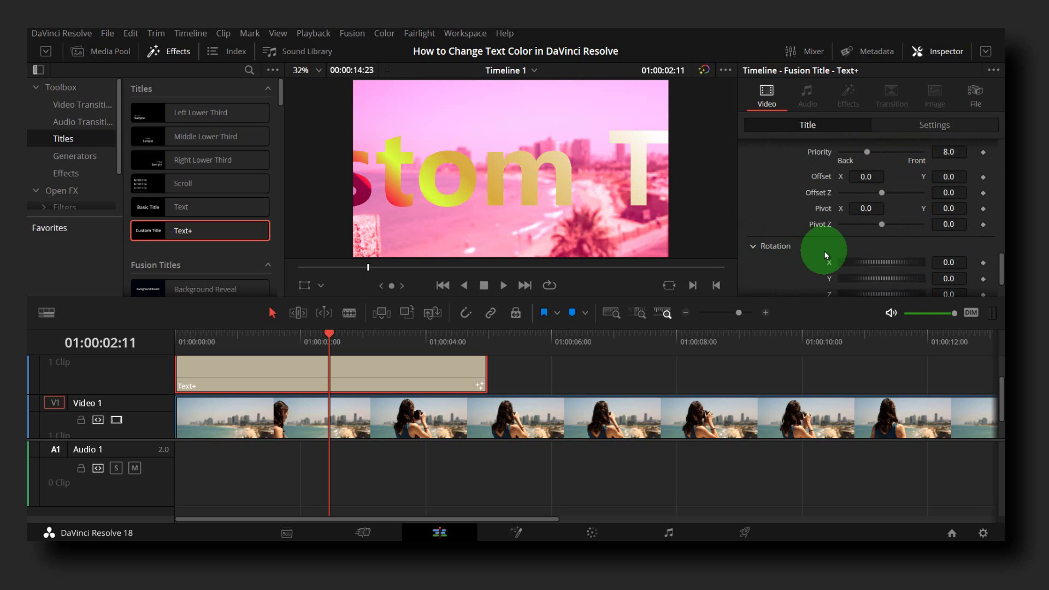
scroll(829, 255, down, 1)
drag(864, 218, 916, 244)
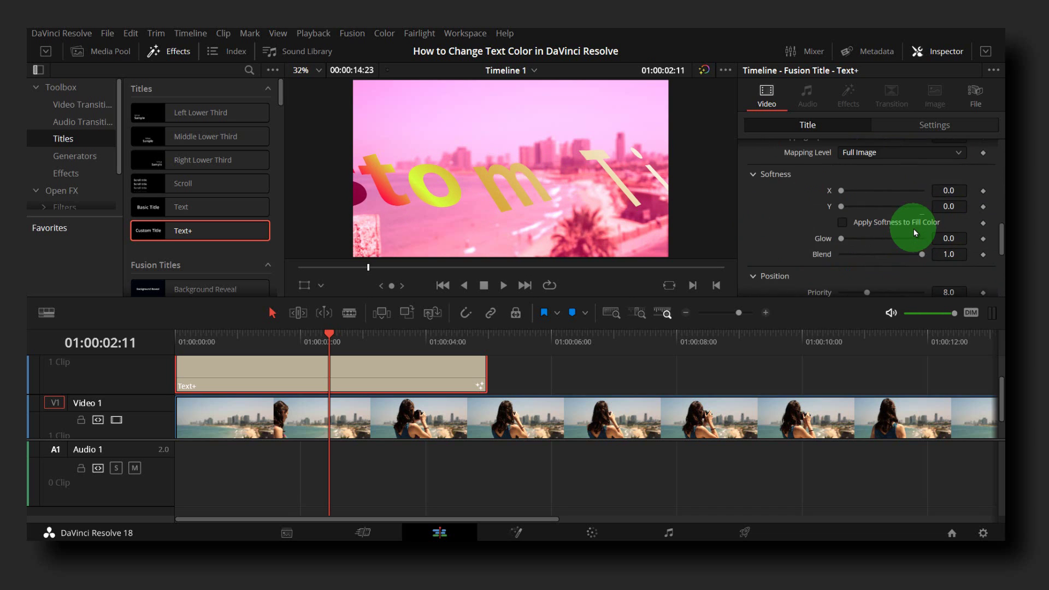
Browse the title's Image and Settings tabs, then return to the Text tab showing 'Custom Title'.
scroll(913, 228, up, 10)
click(928, 168)
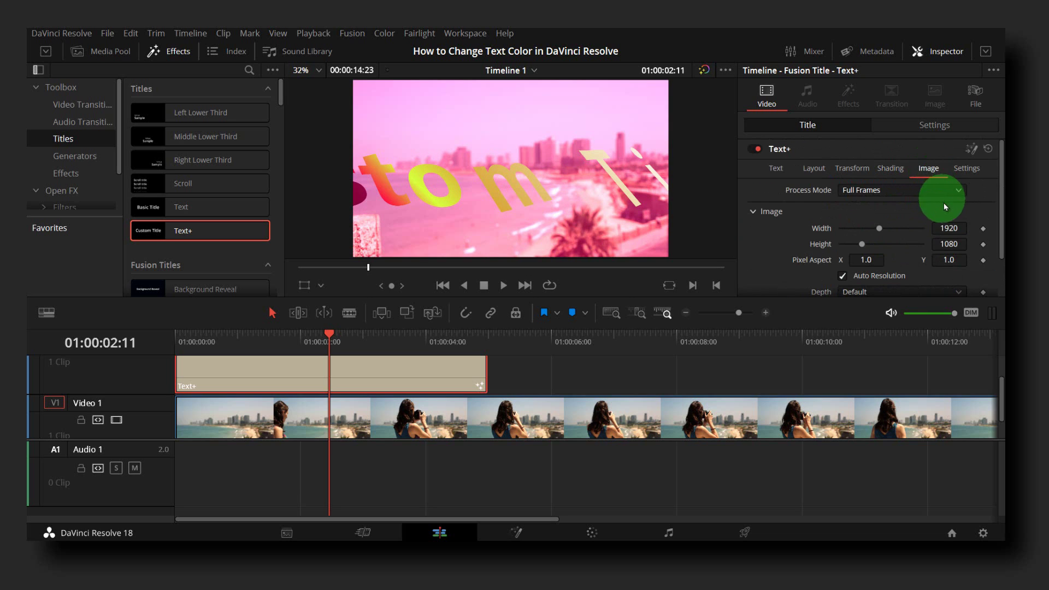
scroll(943, 204, down, 2)
scroll(919, 201, up, 2)
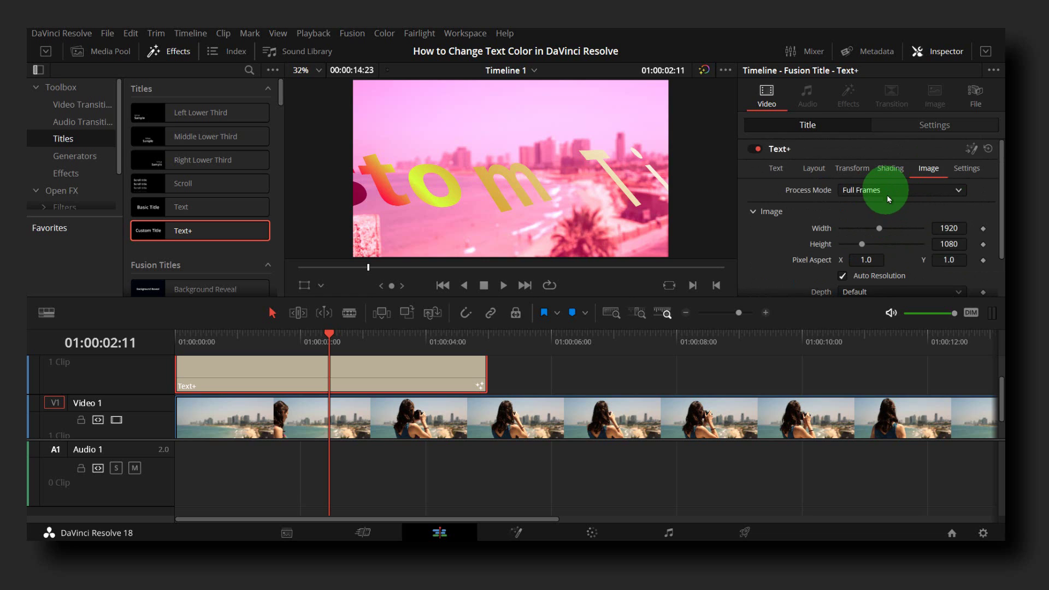
scroll(887, 194, down, 2)
scroll(923, 219, up, 2)
click(965, 170)
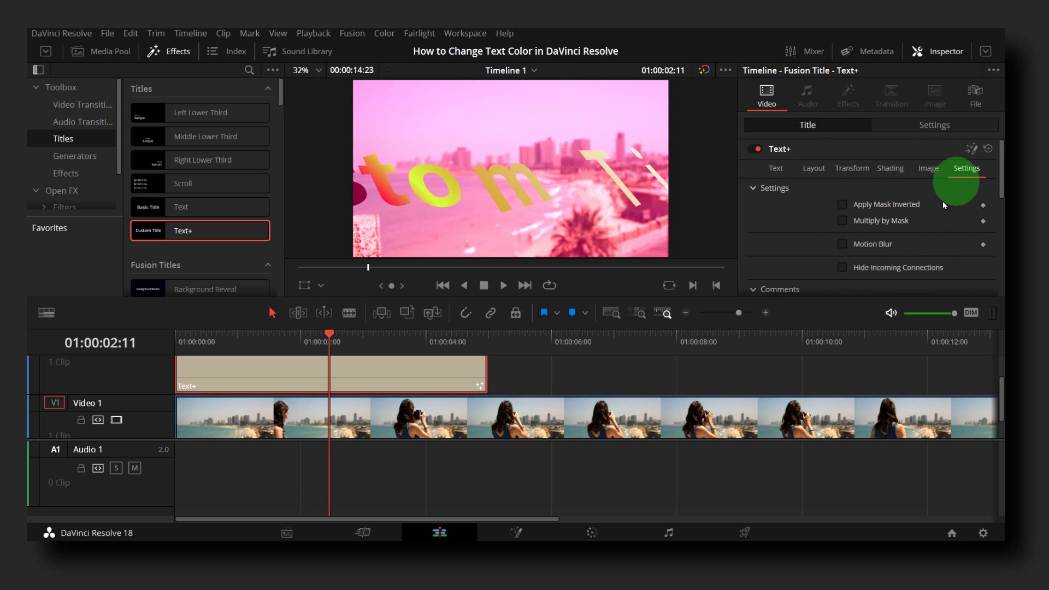
scroll(863, 218, down, 4)
scroll(929, 218, up, 5)
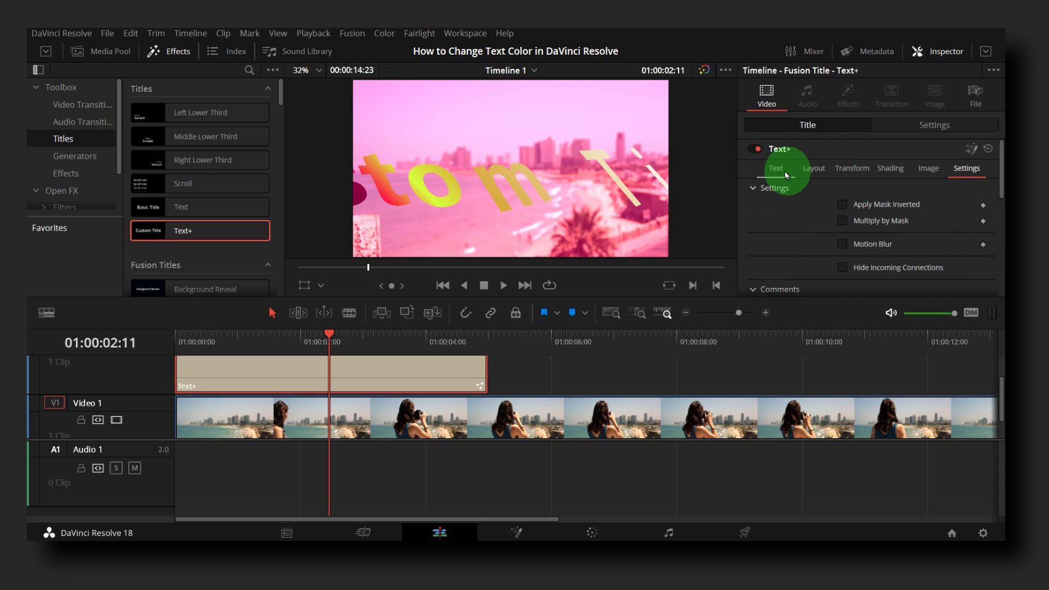
click(784, 172)
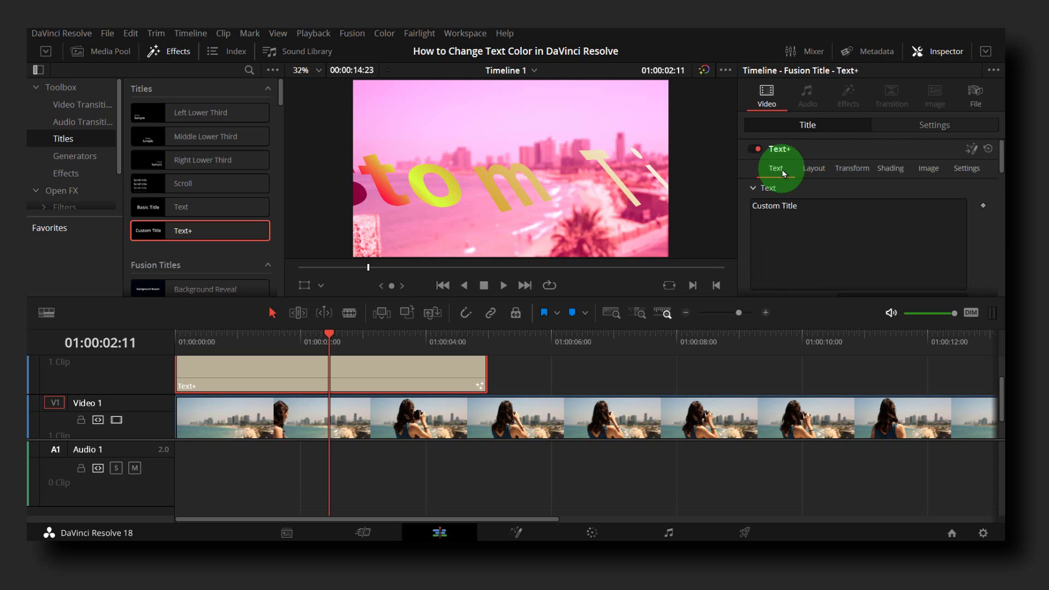